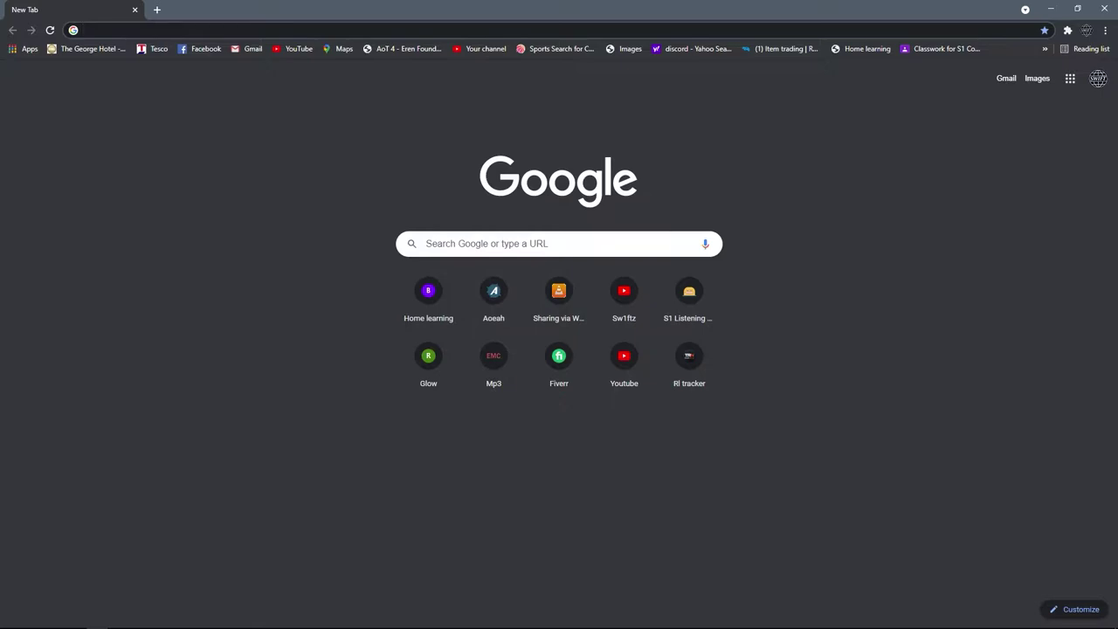
Step: Search Google for 'Steam unlocked' and open the STEAMUNLOCKED site
click(117, 32)
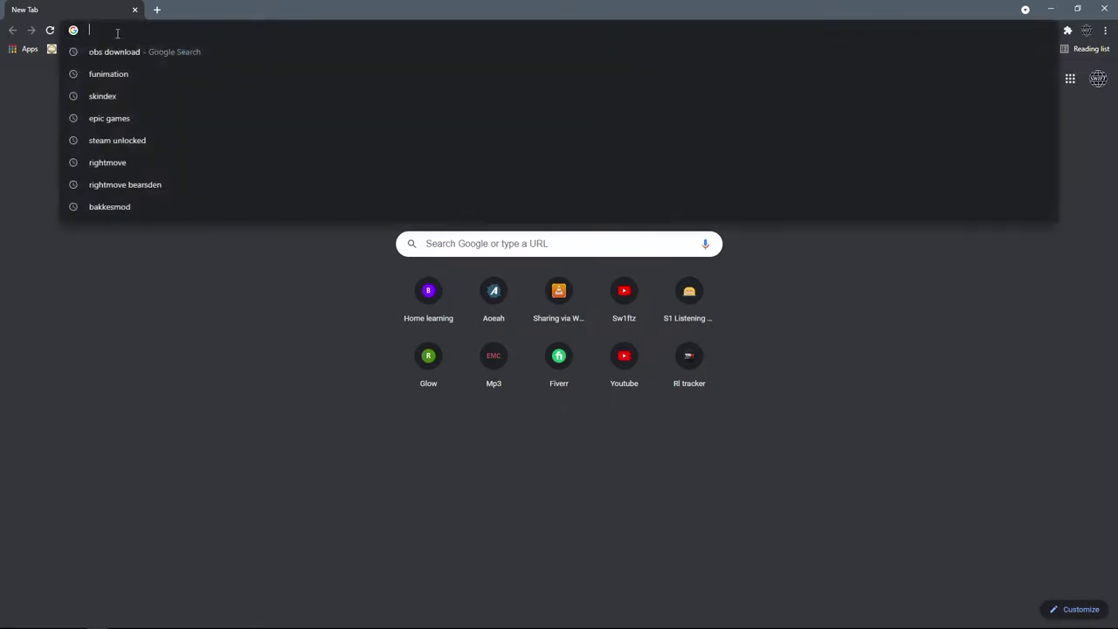
text(Stea)
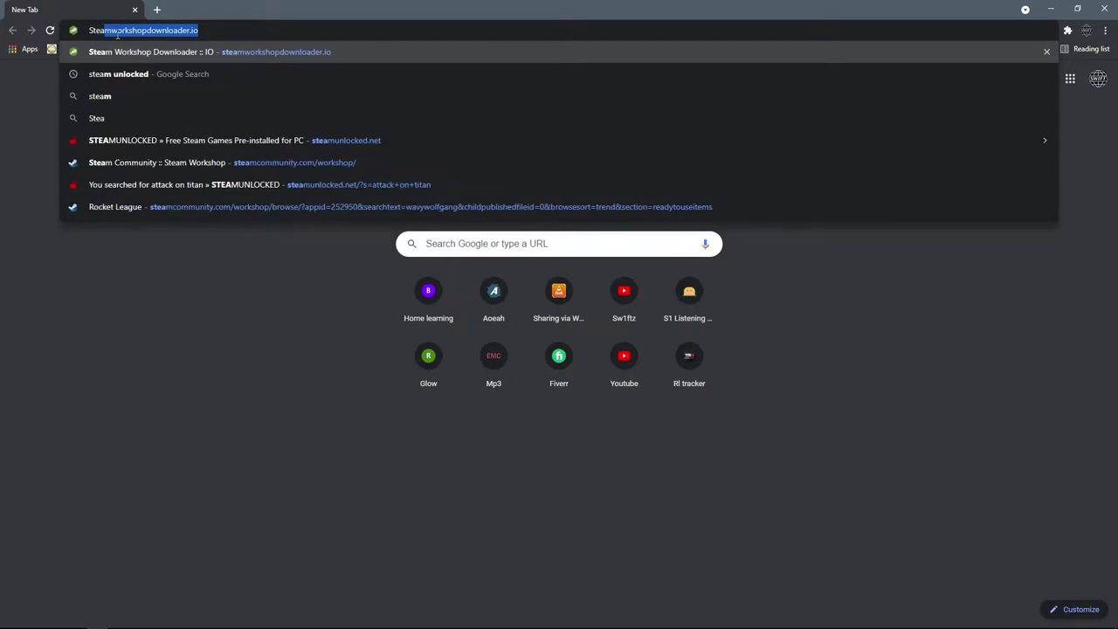
text(m unlocked)
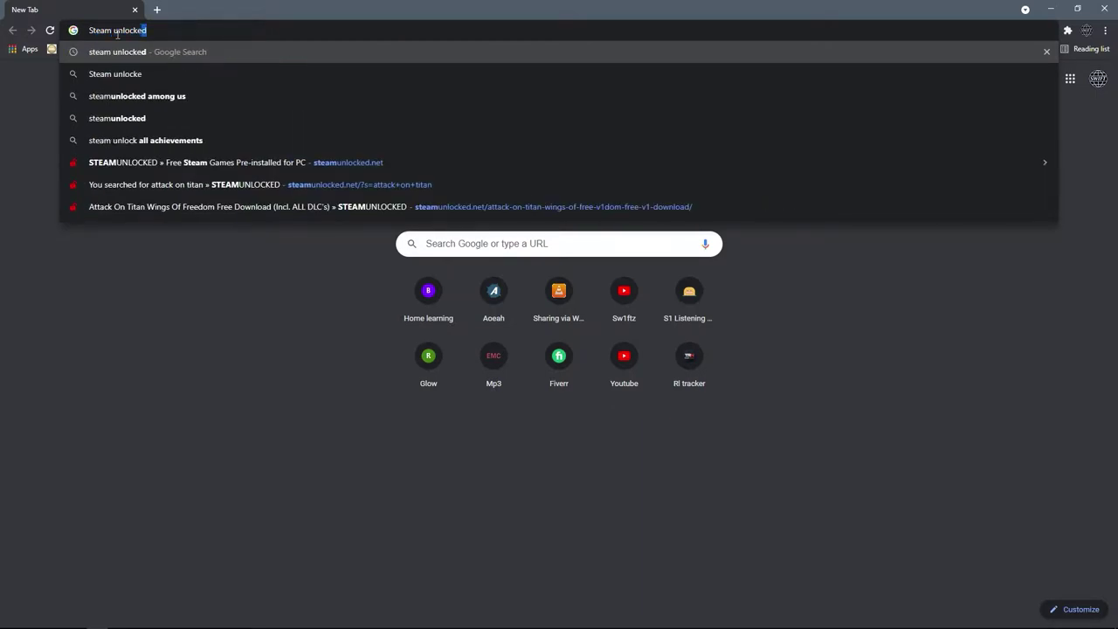
key(Return)
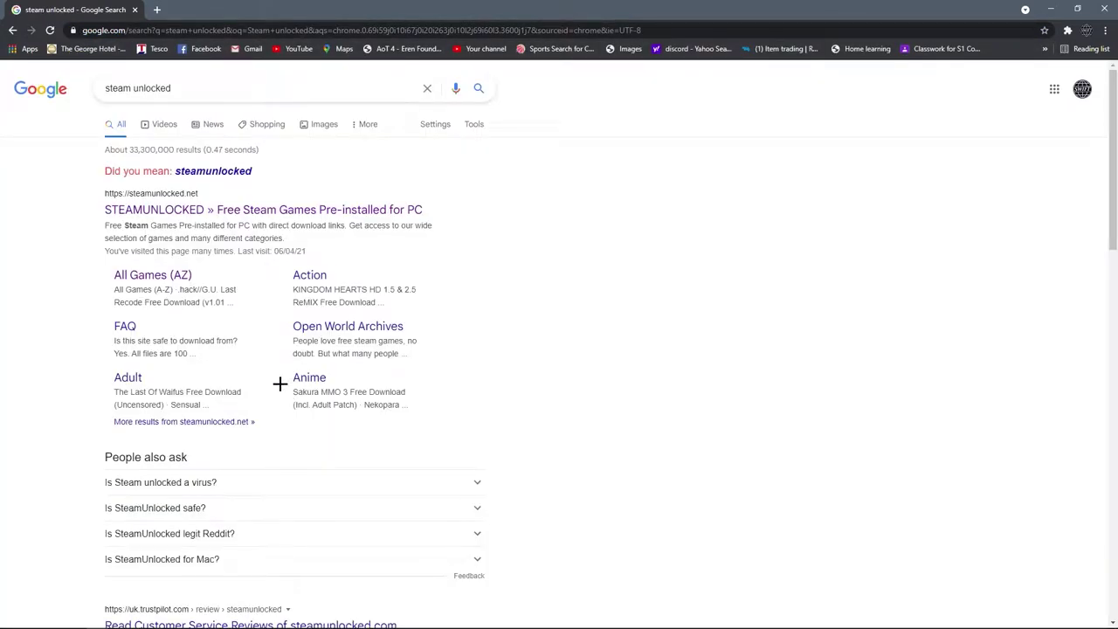
click(272, 210)
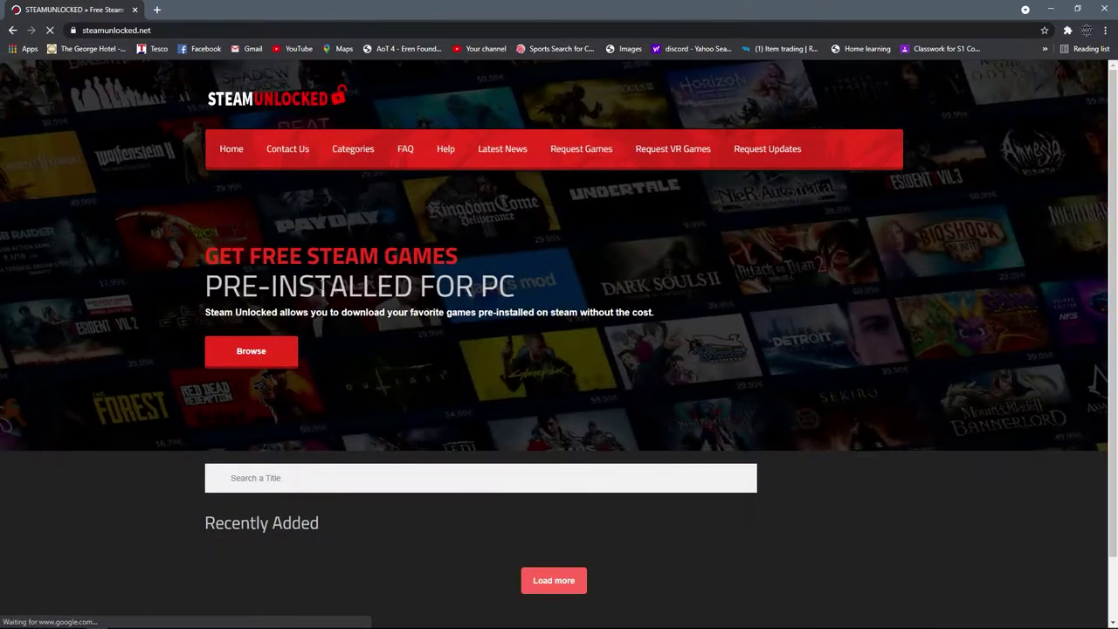
Step: Search the steamunlocked site for 'Beat Saber'
scroll(341, 236, down, 3)
click(312, 185)
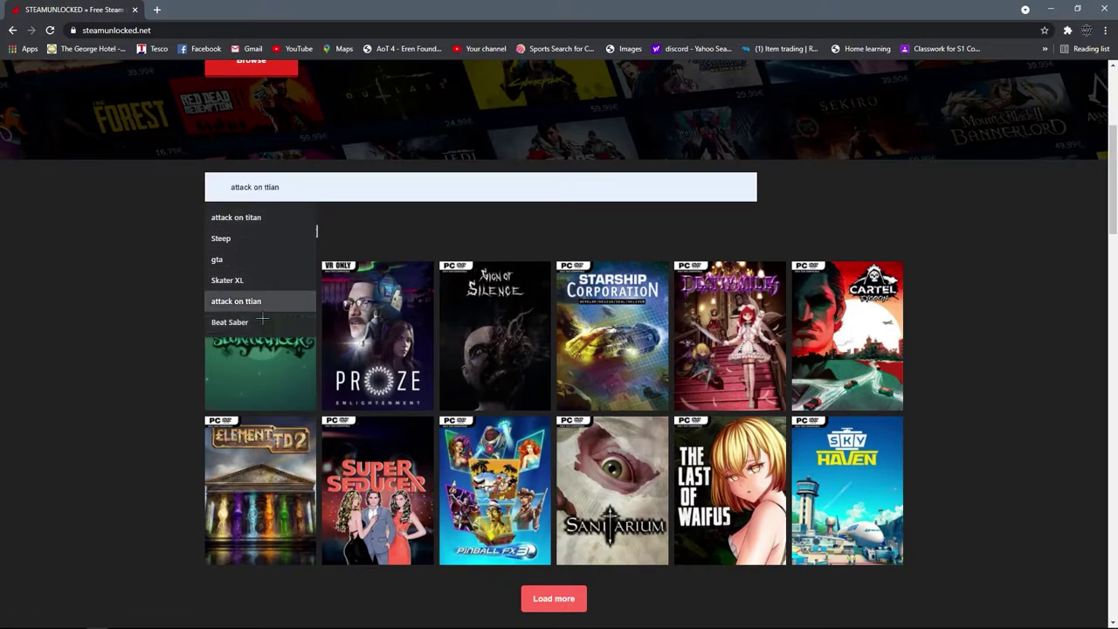
click(247, 323)
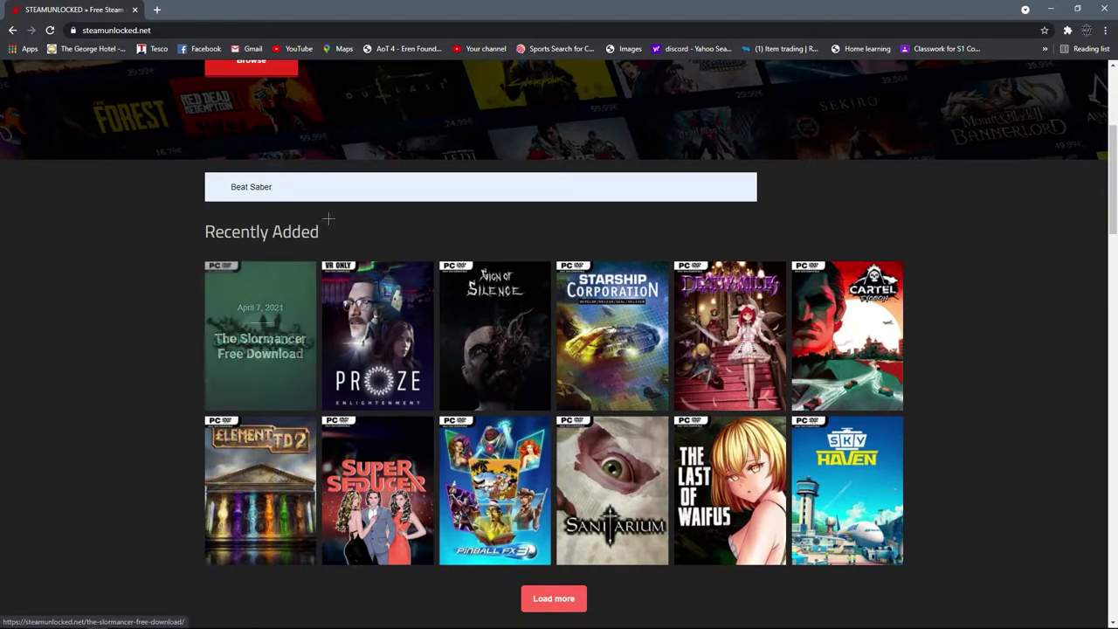
key(Return)
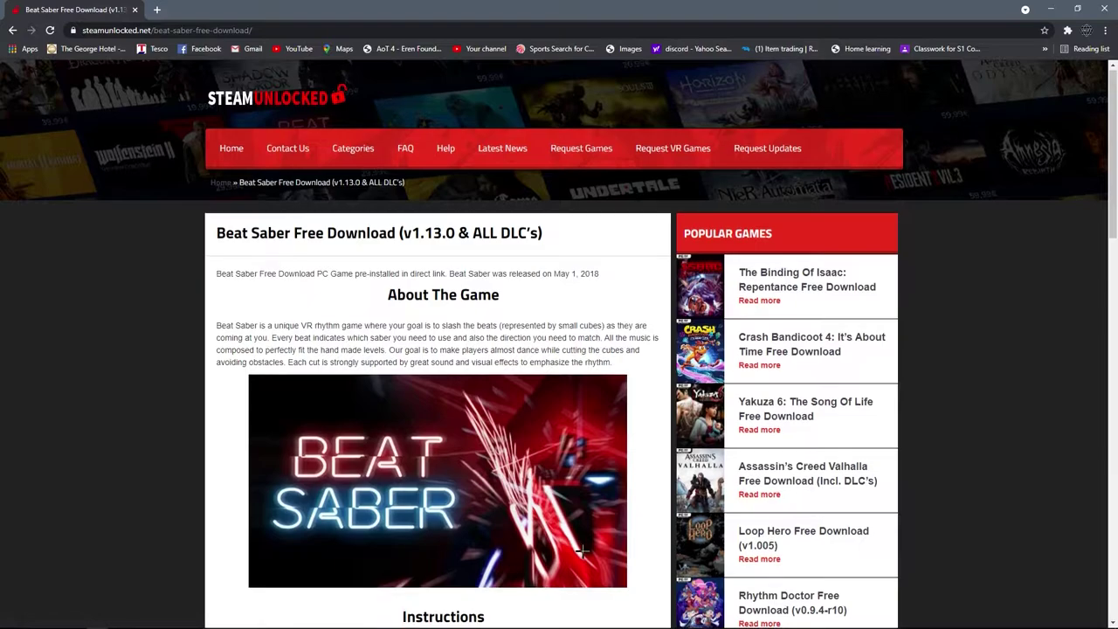
Step: Scroll through the Beat Saber download page and briefly bring up the Steam window
scroll(572, 511, down, 4)
scroll(569, 510, down, 1)
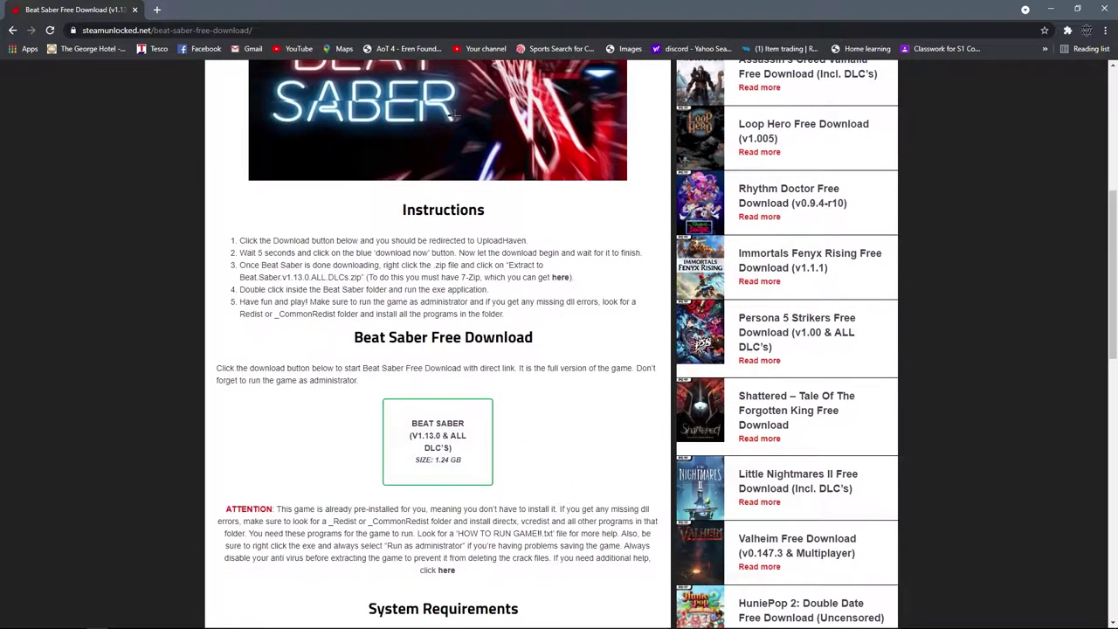
scroll(306, 367, up, 2)
scroll(313, 371, down, 3)
scroll(451, 499, up, 3)
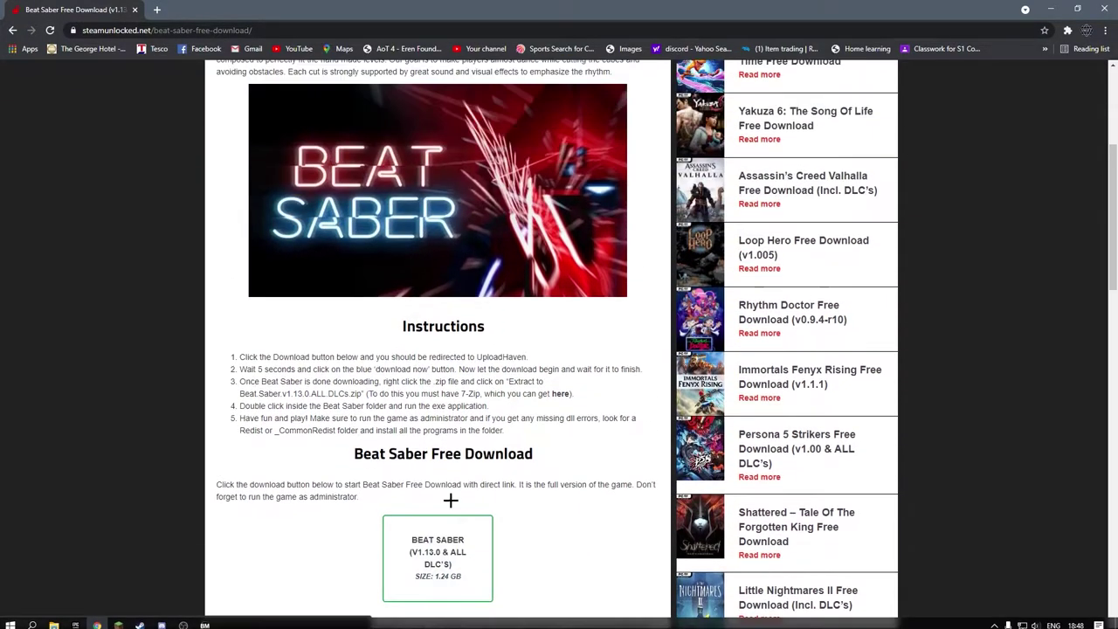
scroll(436, 559, down, 1)
click(139, 620)
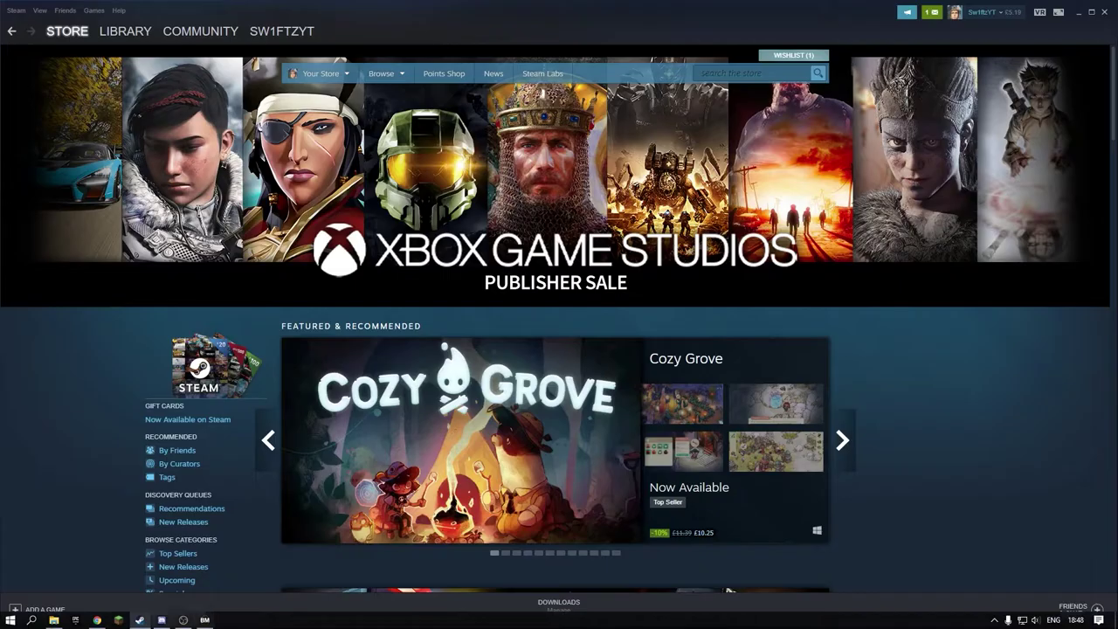
Step: Start the 1.24 GB Beat.Saber.v1.13.0.ALL.DLCs.zip download from UploadHaven, then open a new tab
click(97, 620)
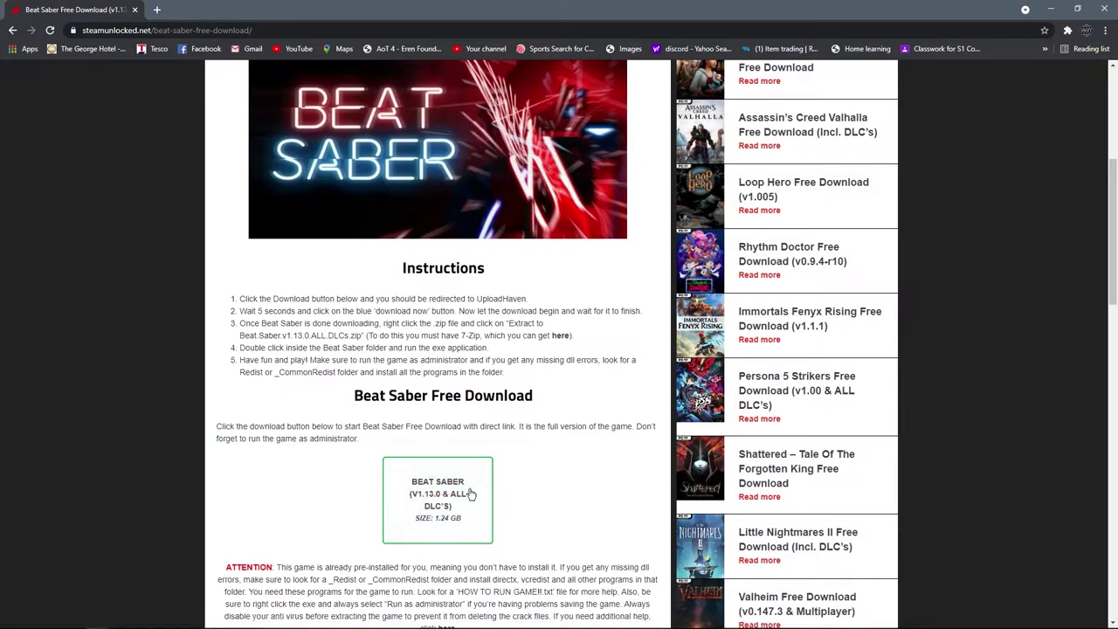
click(447, 496)
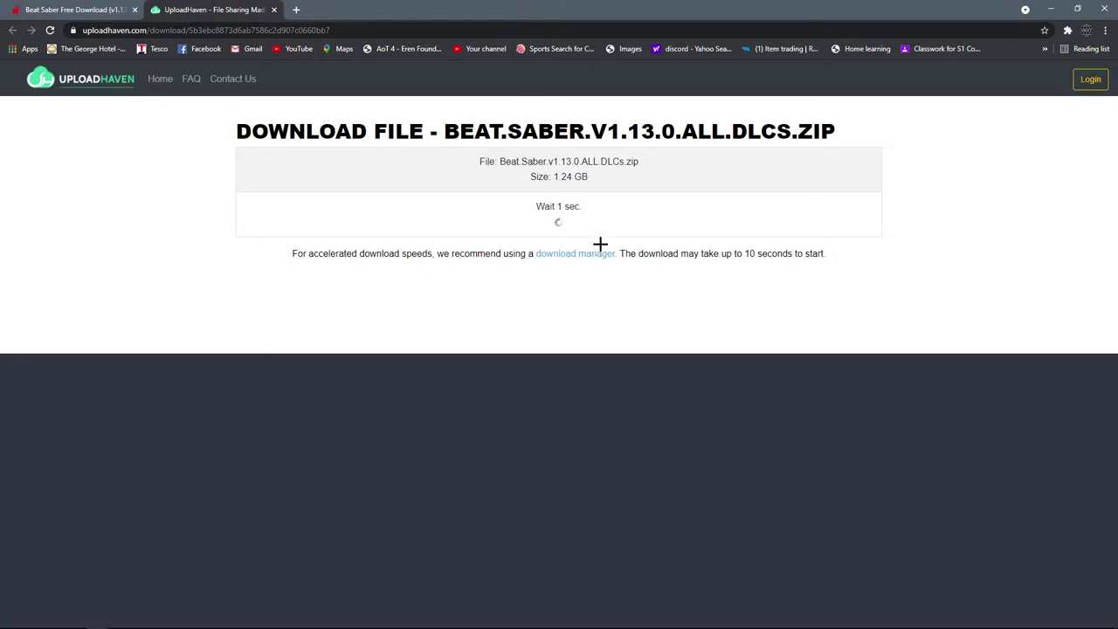
click(572, 217)
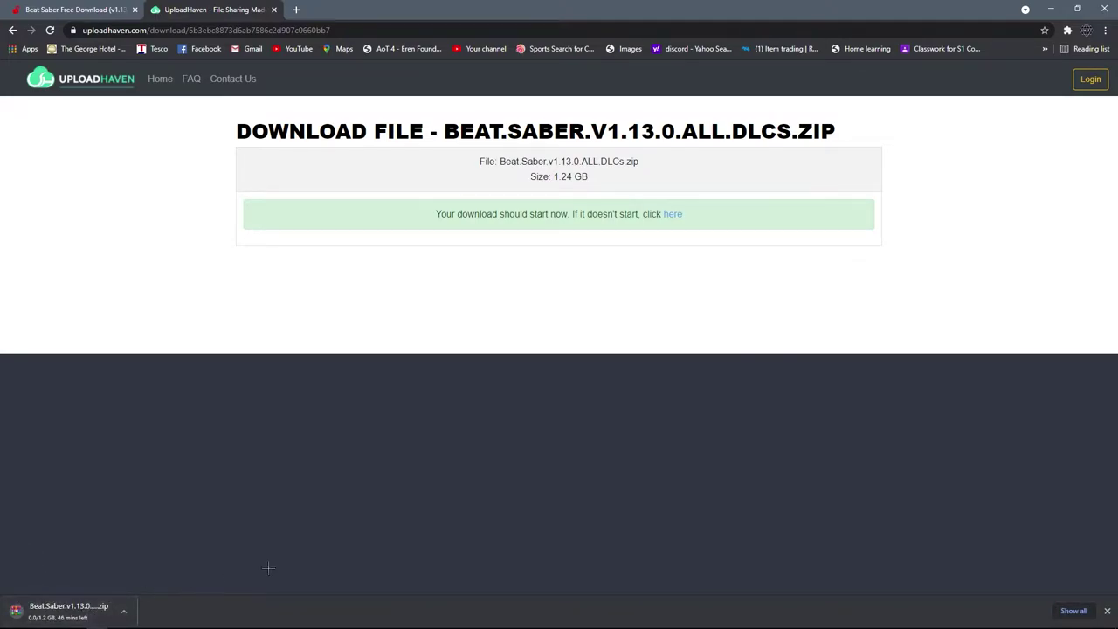
key(ctrl+t)
Step: Search Google for 'winrar download' and open the win-rar.com download page
click(531, 251)
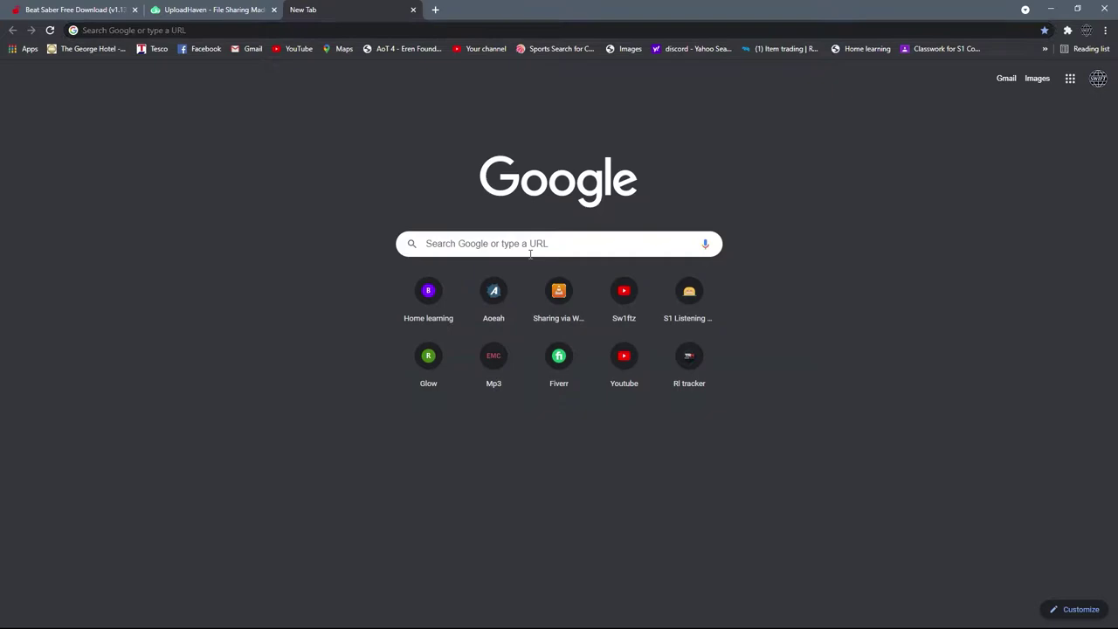
text(winrae)
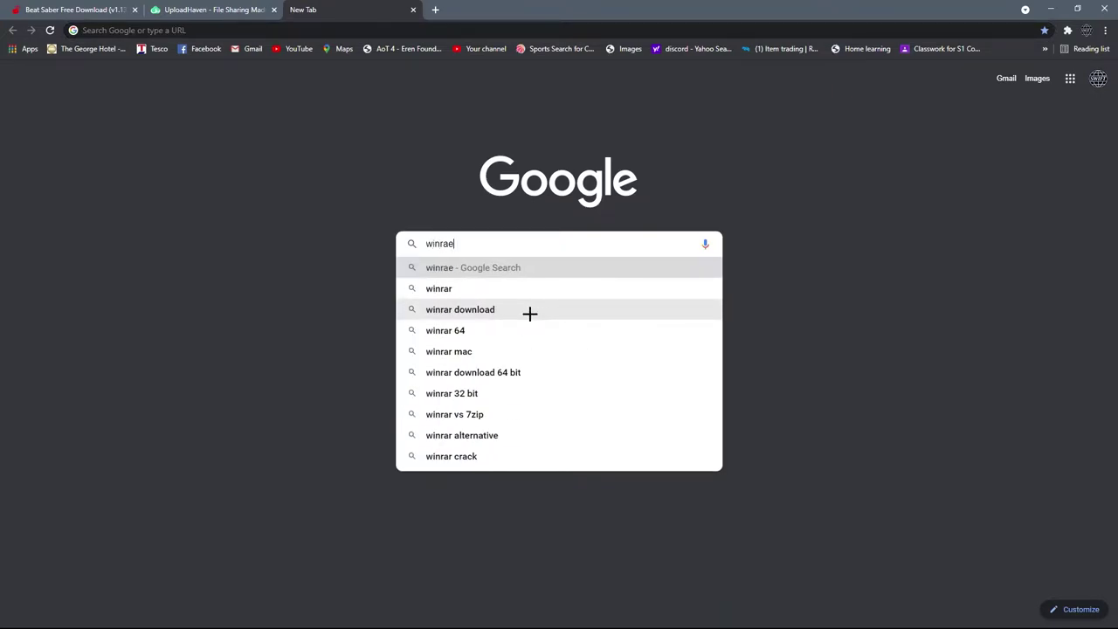
click(524, 311)
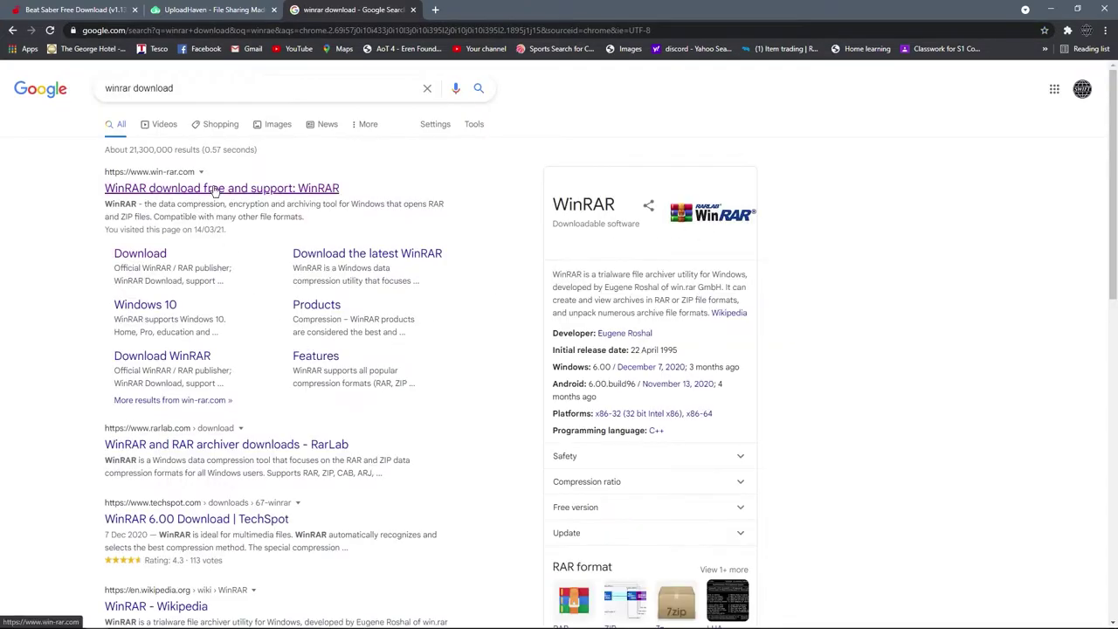
click(214, 193)
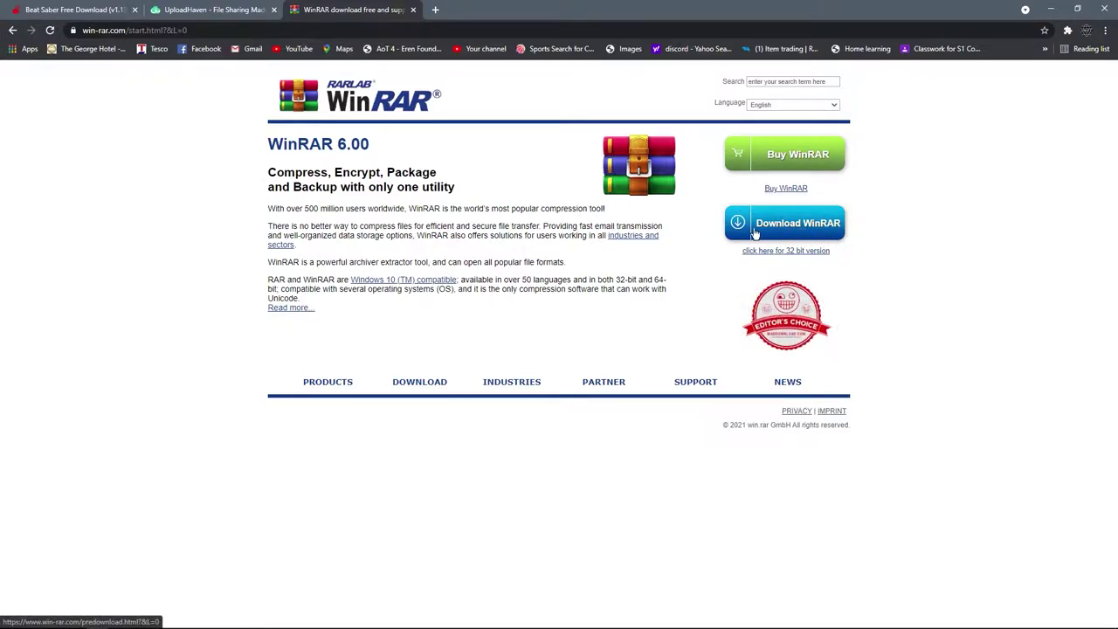
Step: Cycle through the Beat Saber, WinRAR and UploadHaven tabs, ending on UploadHaven
click(210, 9)
click(75, 10)
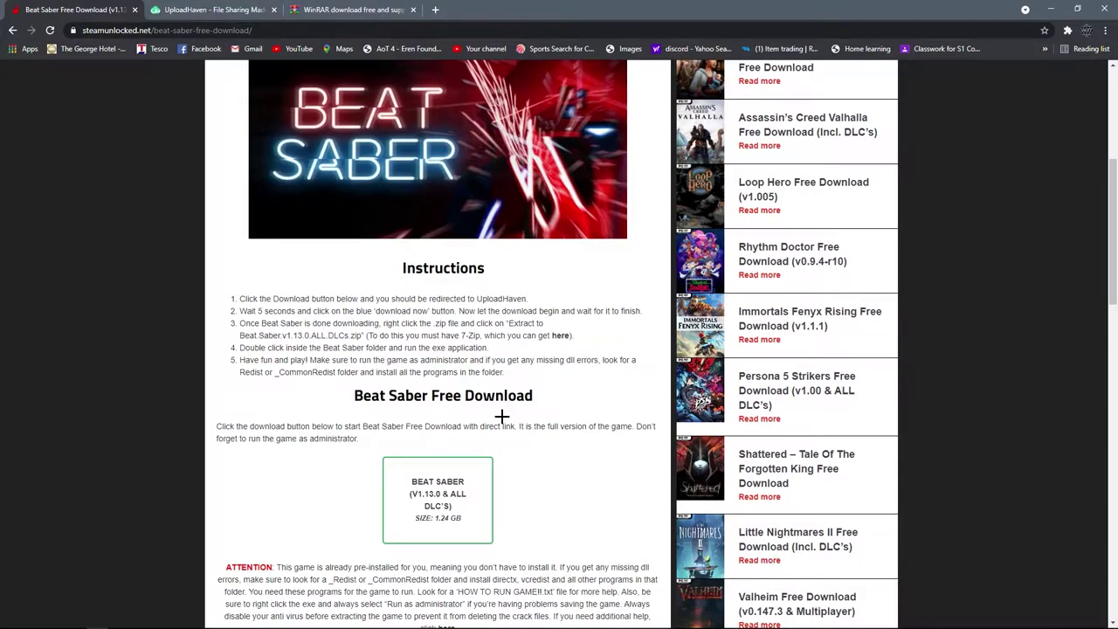
key(ctrl+shift+Tab)
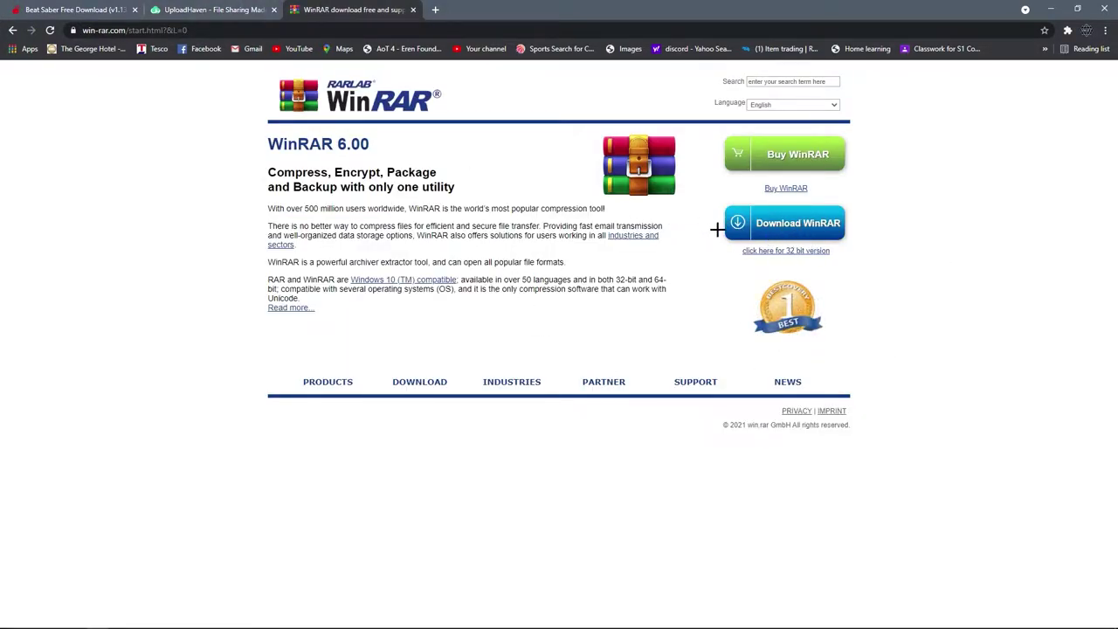
key(ctrl+shift+Tab)
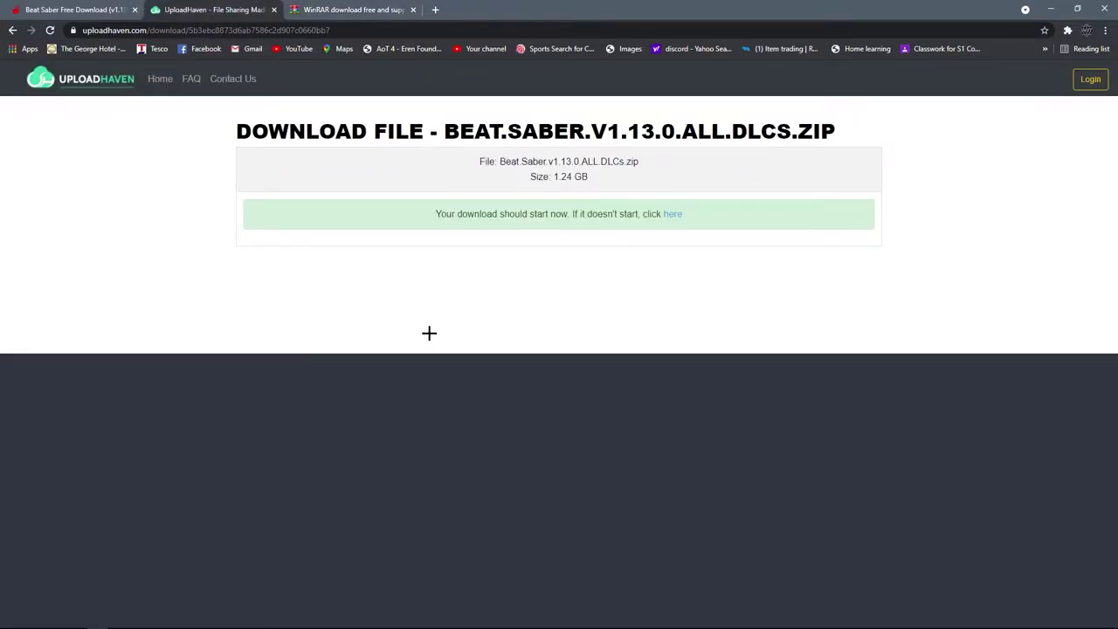
click(11, 9)
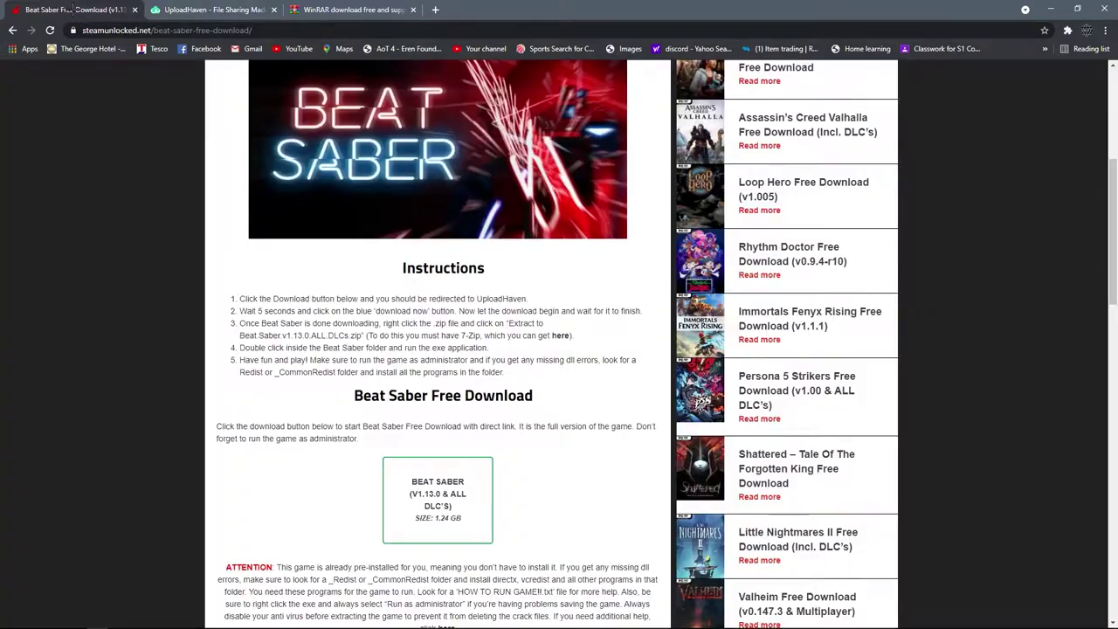
click(230, 9)
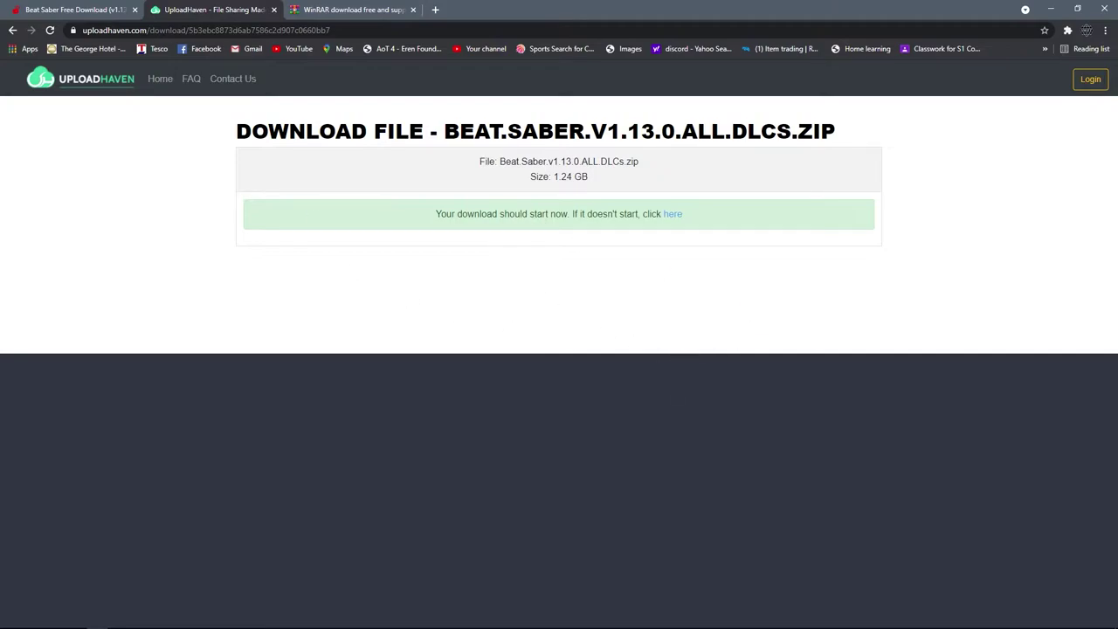
Step: In File Explorer, browse the C: drive, Music, Downloads and Desktop folders
click(74, 620)
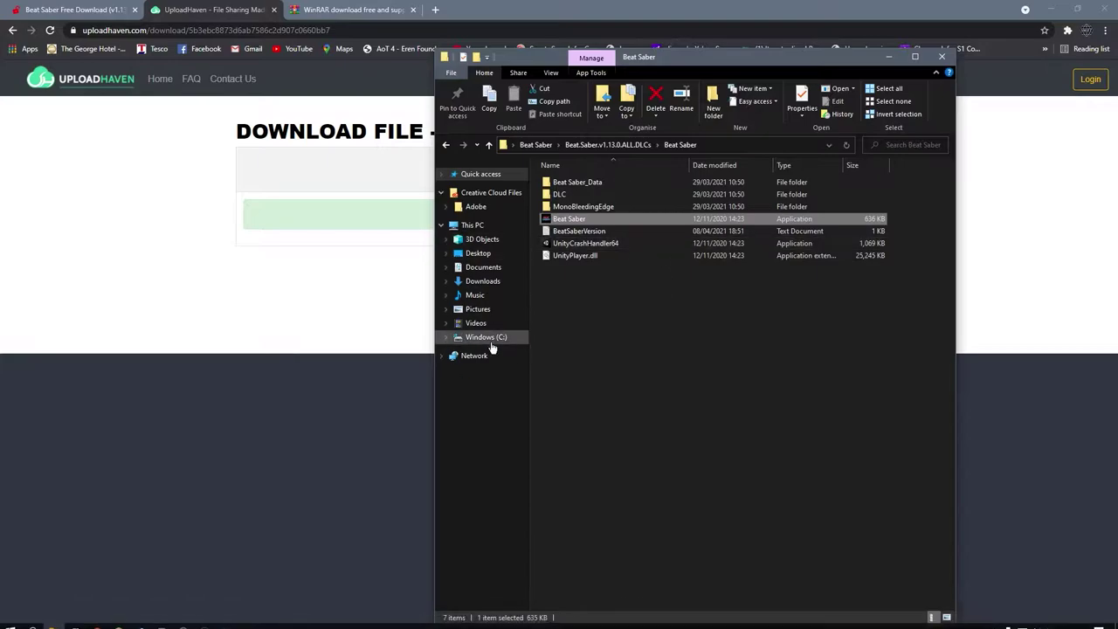
click(489, 337)
click(490, 295)
click(485, 281)
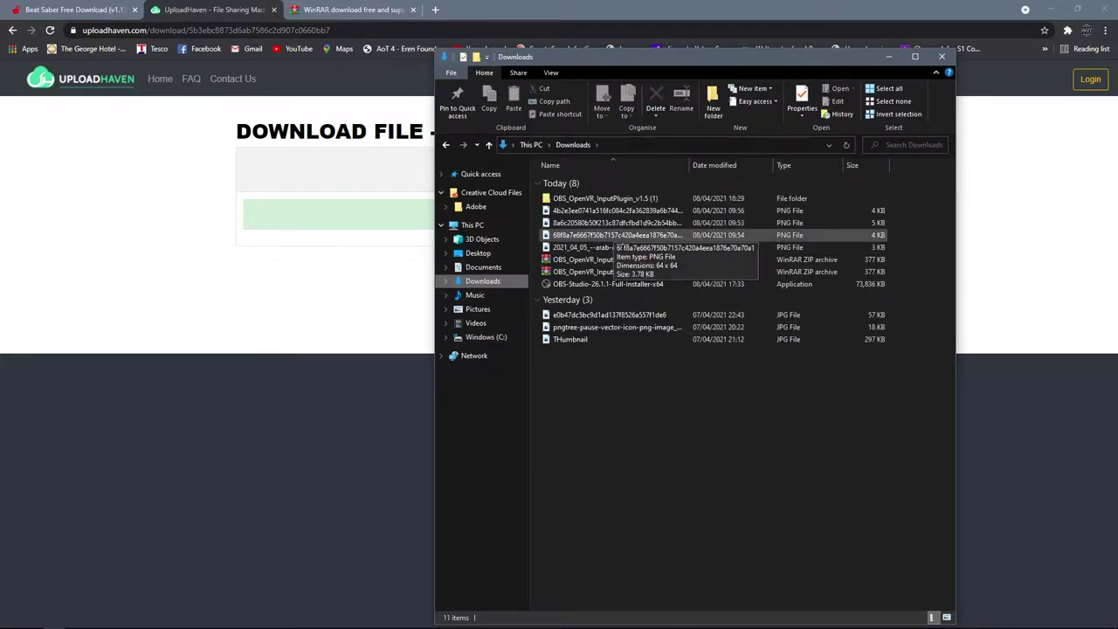
click(494, 175)
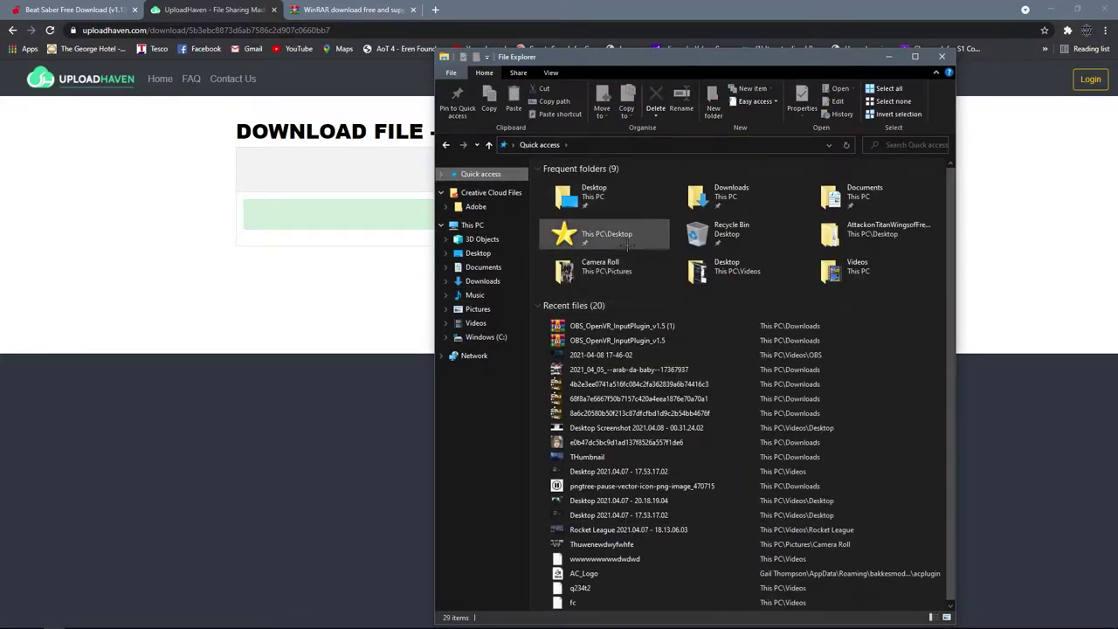
double_click(627, 246)
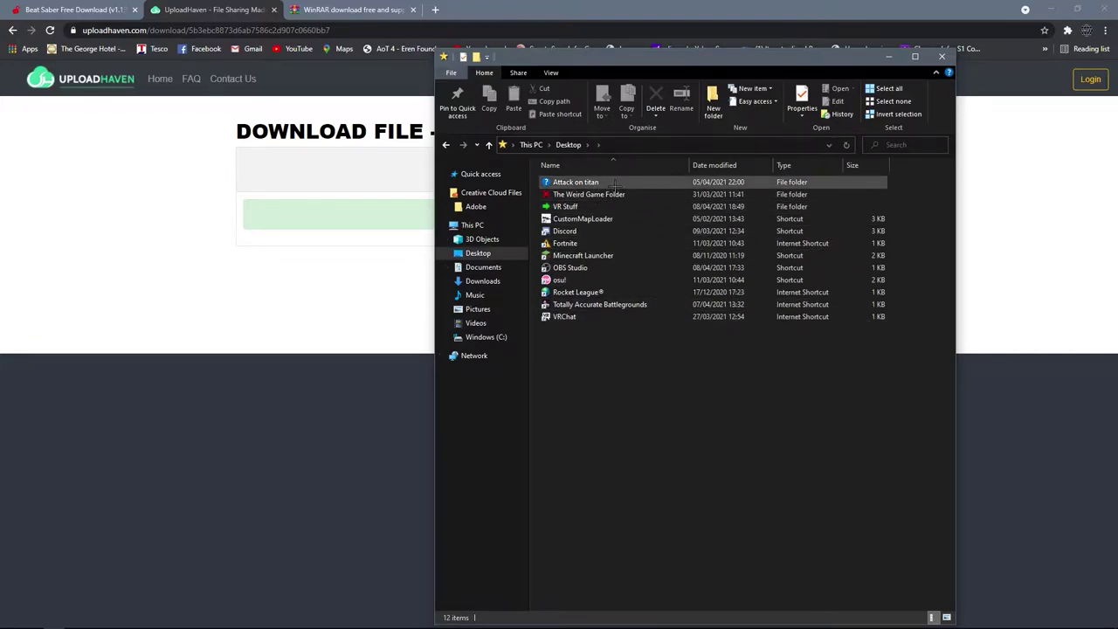
Step: Open the Beat Saber folder on the Desktop, then go back to the Desktop and Documents
click(505, 281)
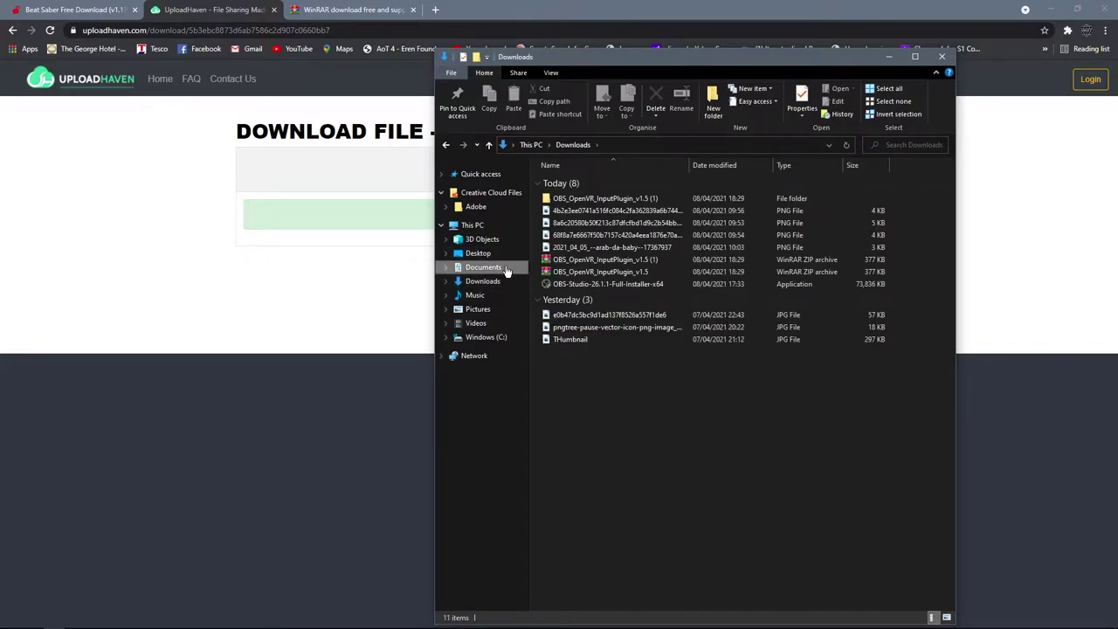
click(506, 268)
click(505, 254)
click(502, 240)
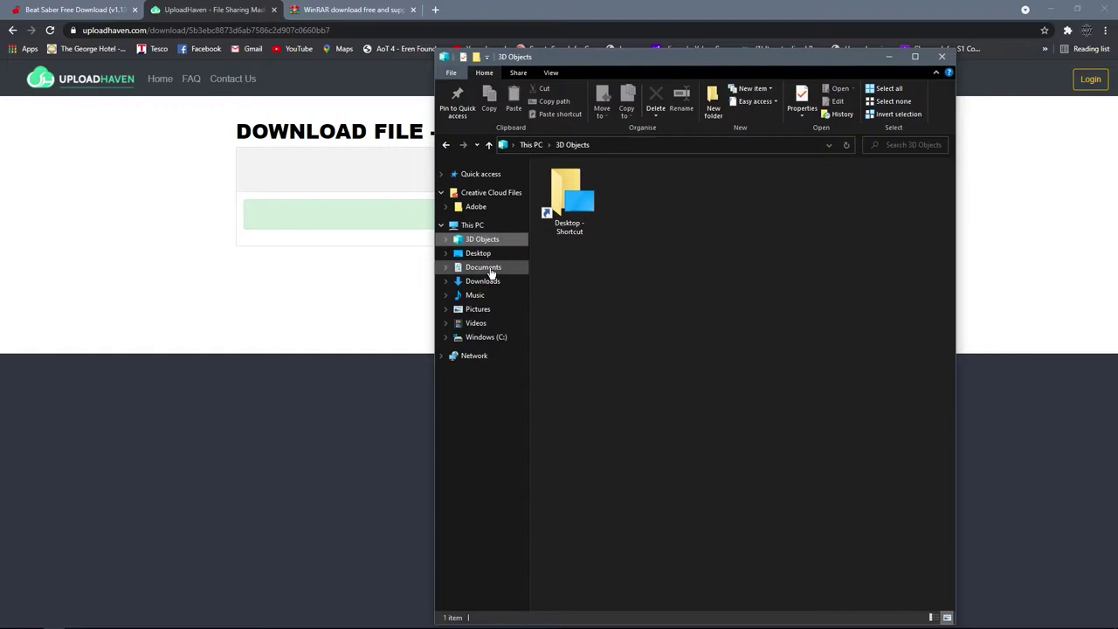
click(489, 253)
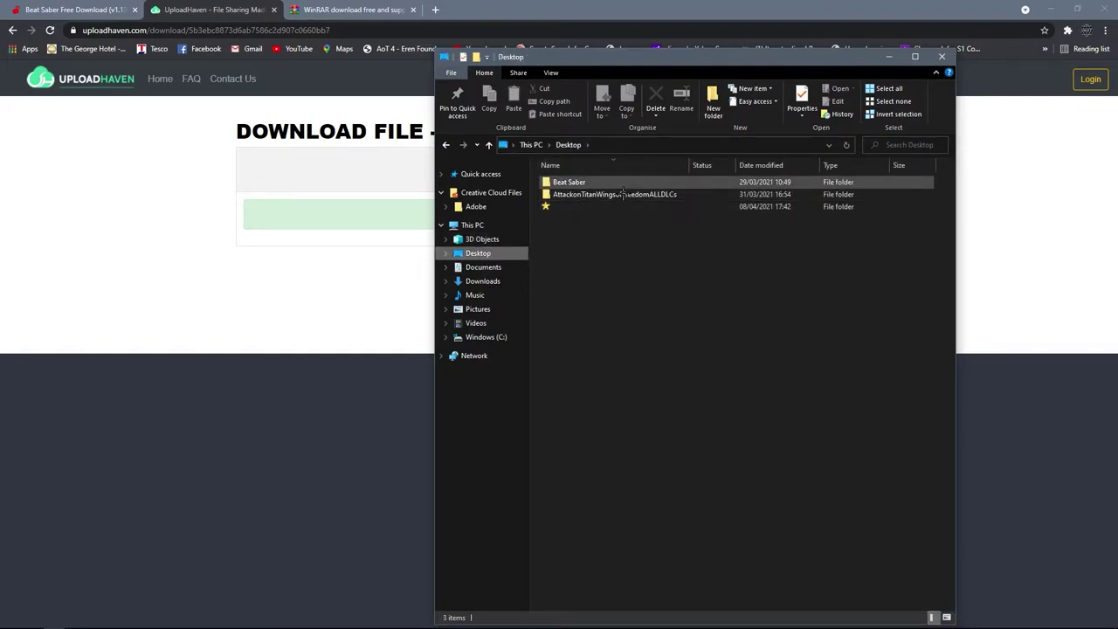
double_click(594, 182)
click(447, 145)
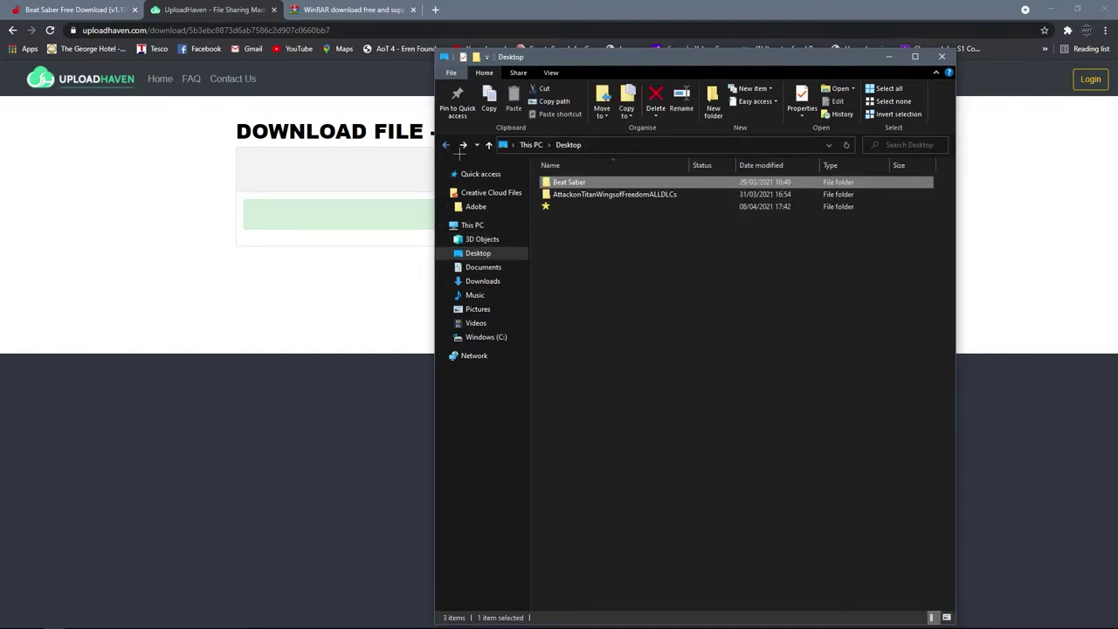
click(483, 266)
Step: Search Google for driver4vr in a new tab and open the driver4vr.com site
click(1034, 417)
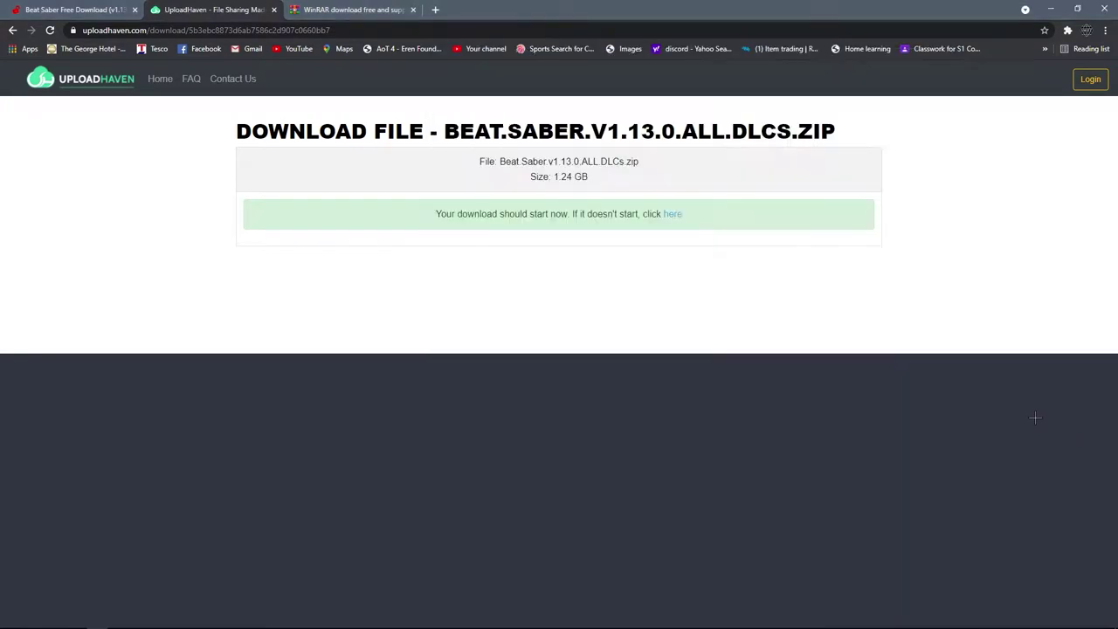
click(375, 9)
click(435, 10)
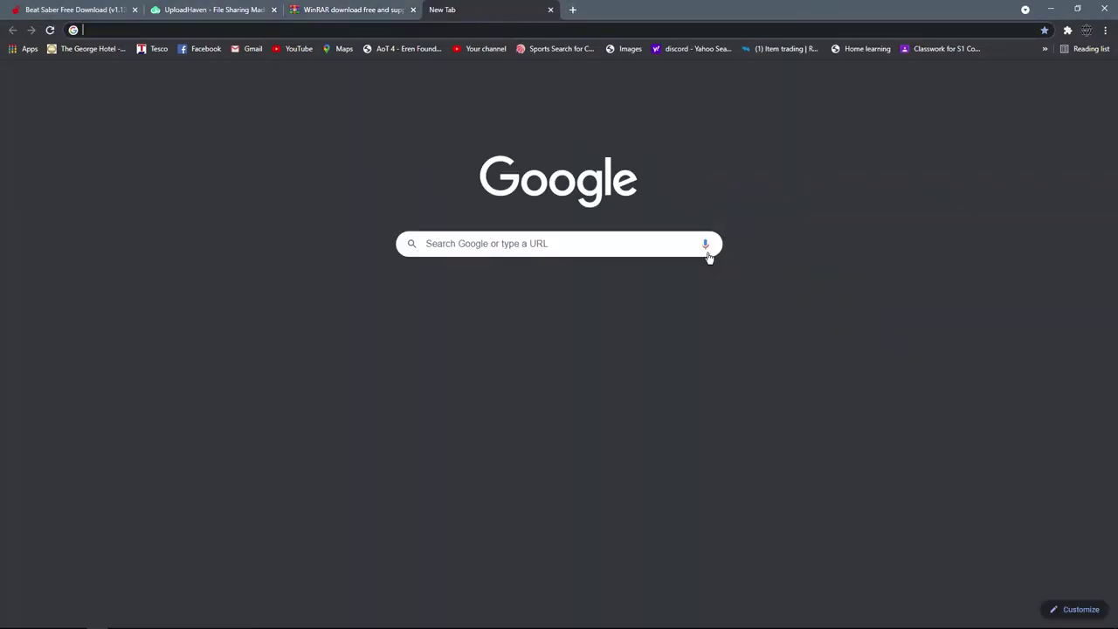
click(550, 243)
text(Driver)
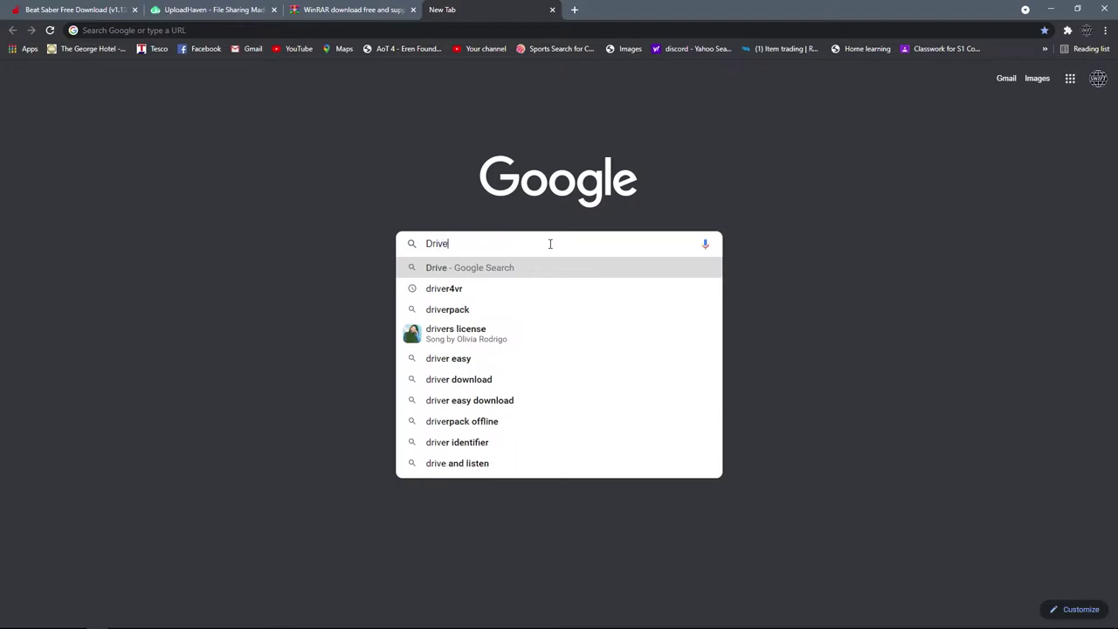
click(524, 290)
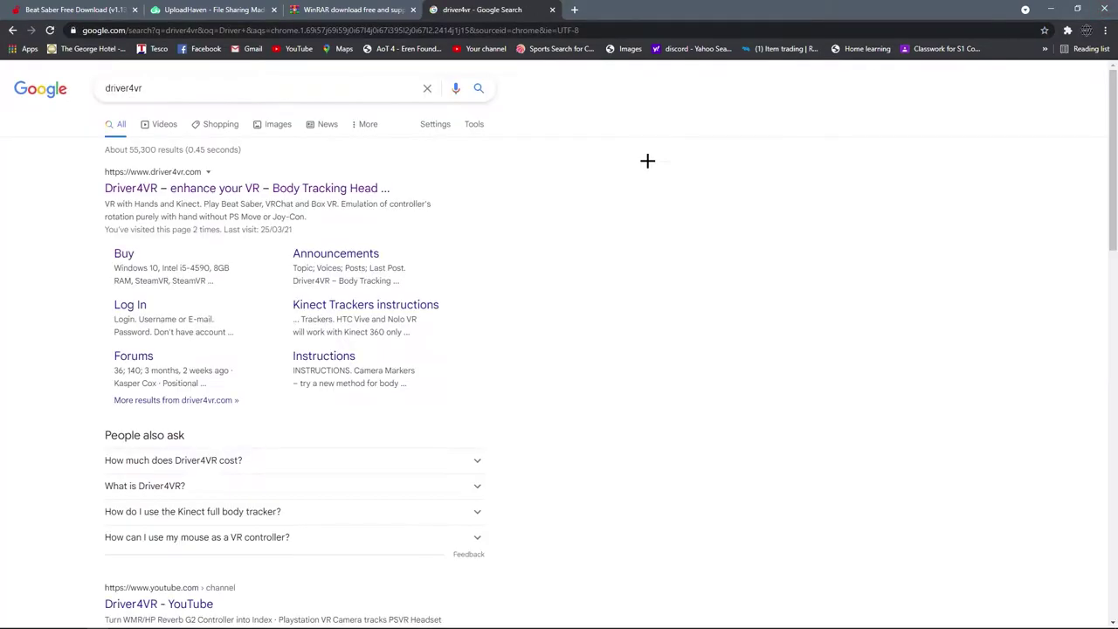
click(231, 189)
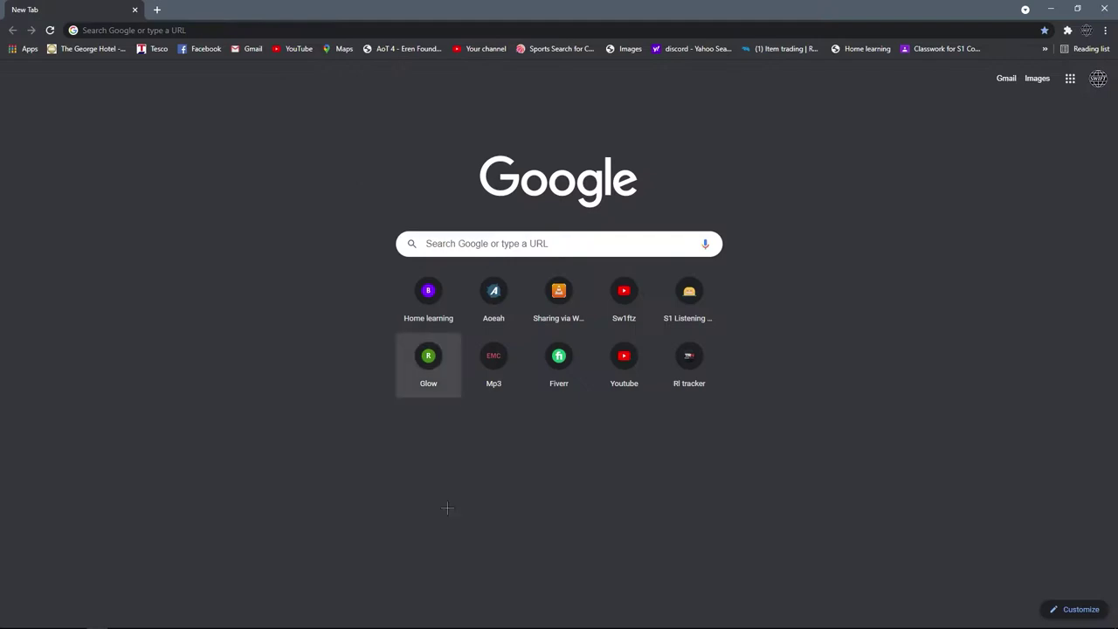
Step: Pin SteamVR to the taskbar and bring up the Driver4VR tVR Display Output window
key(ctrl+n)
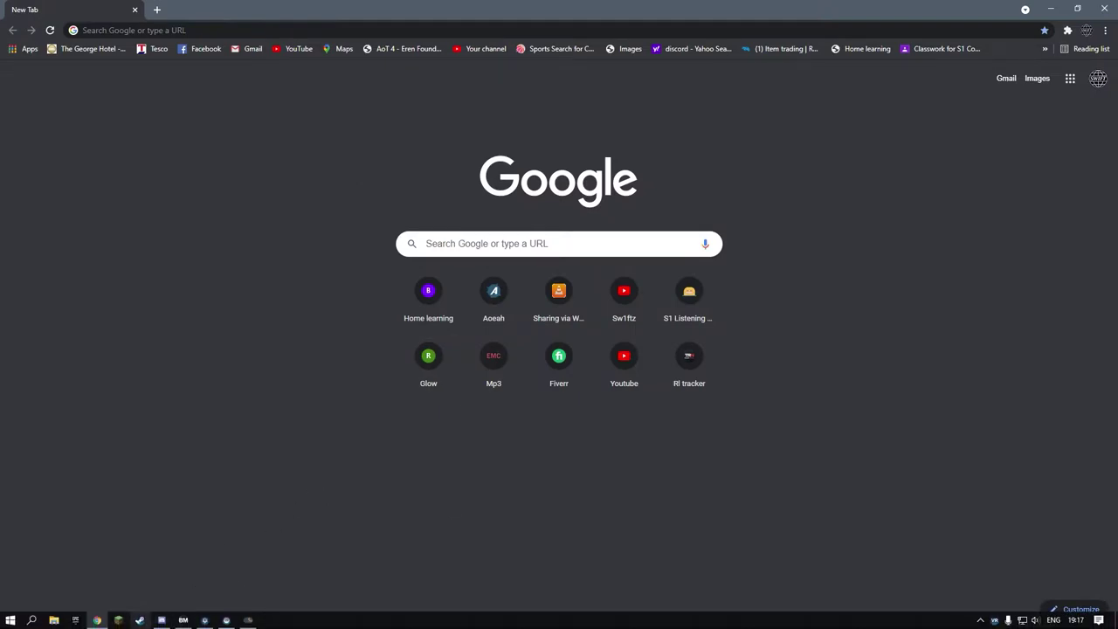
click(139, 620)
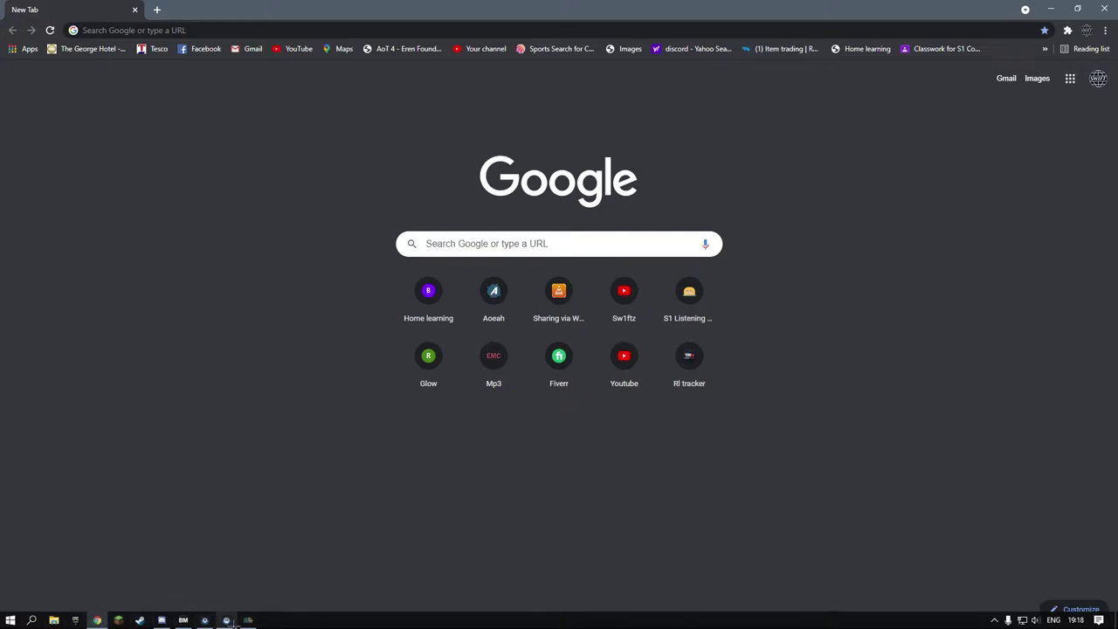
mouse_move(238, 623)
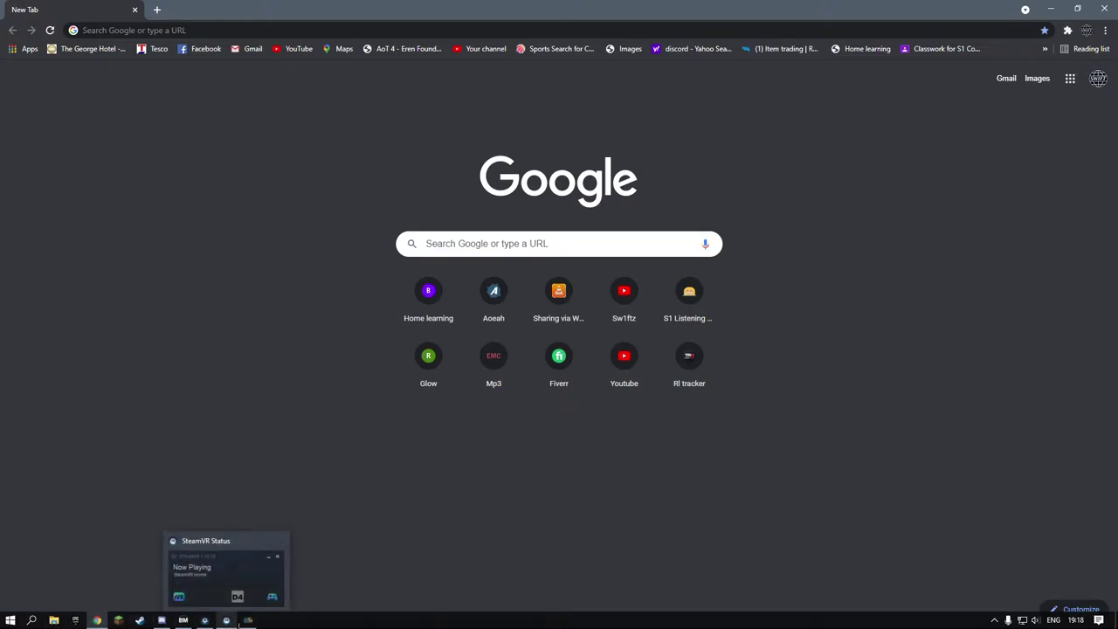
right_click(226, 620)
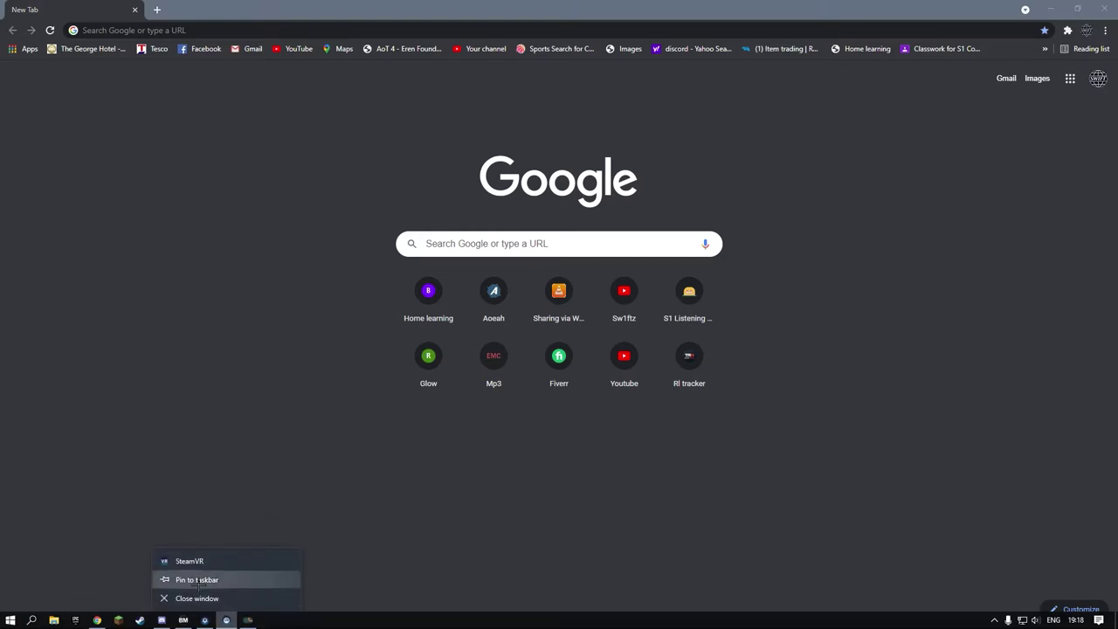
click(190, 561)
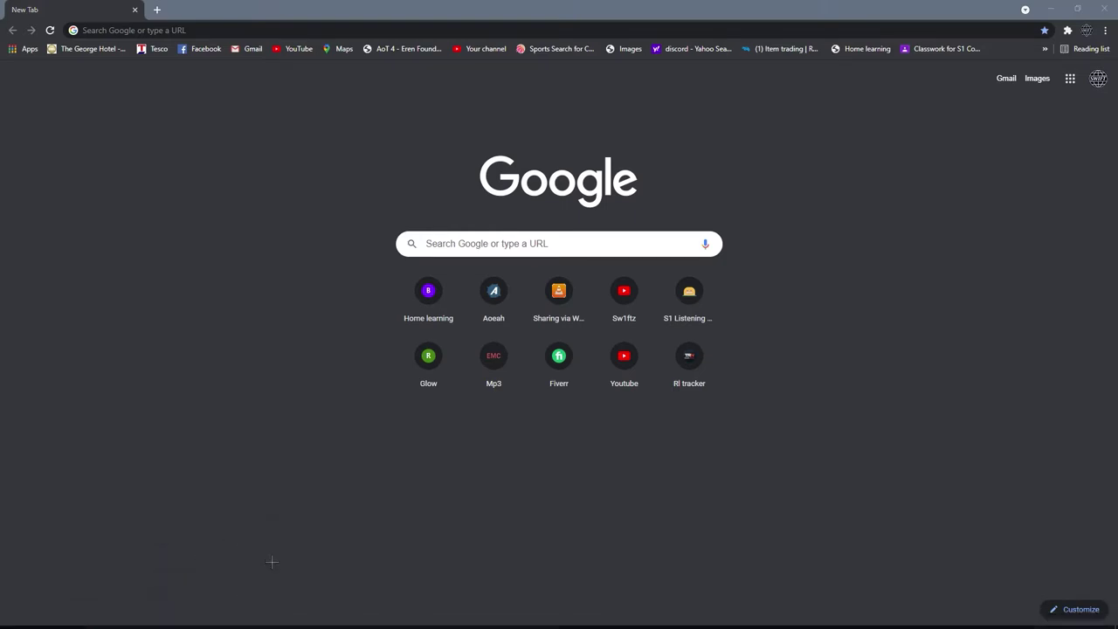
mouse_move(205, 622)
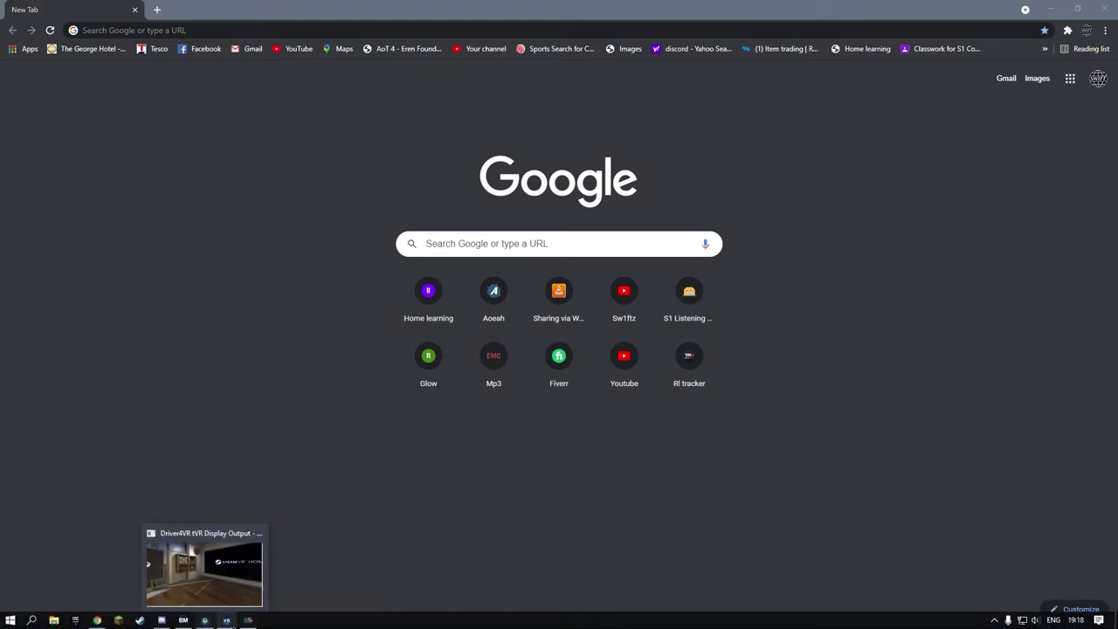
click(224, 568)
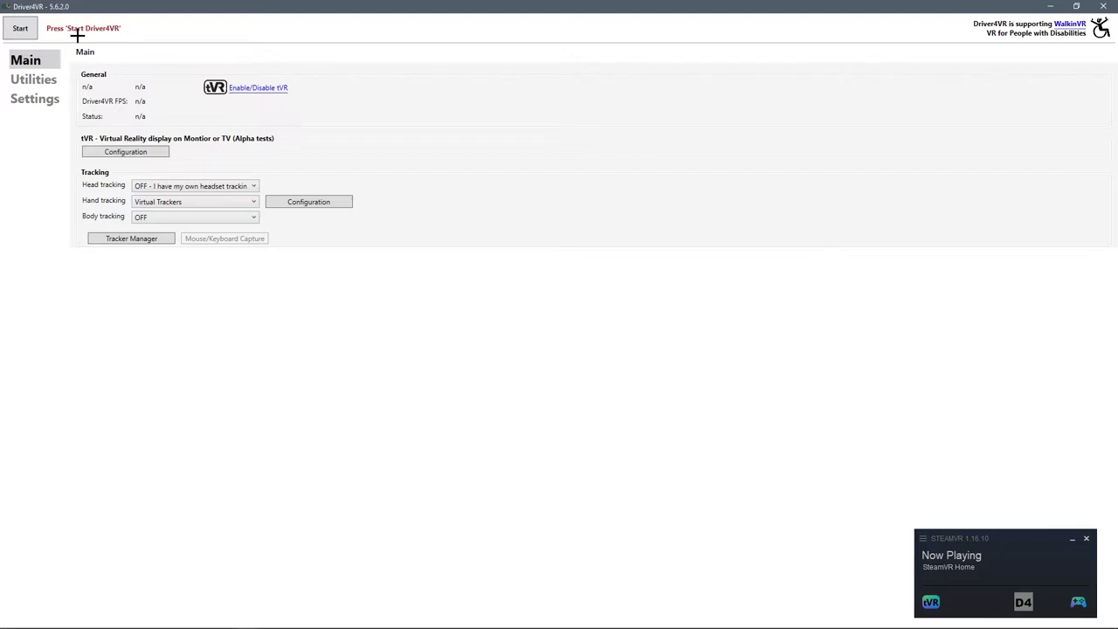
Step: Set tVR to 'ON - yes, use my Monitor or VR to display VR Content' and close the dialog
click(282, 98)
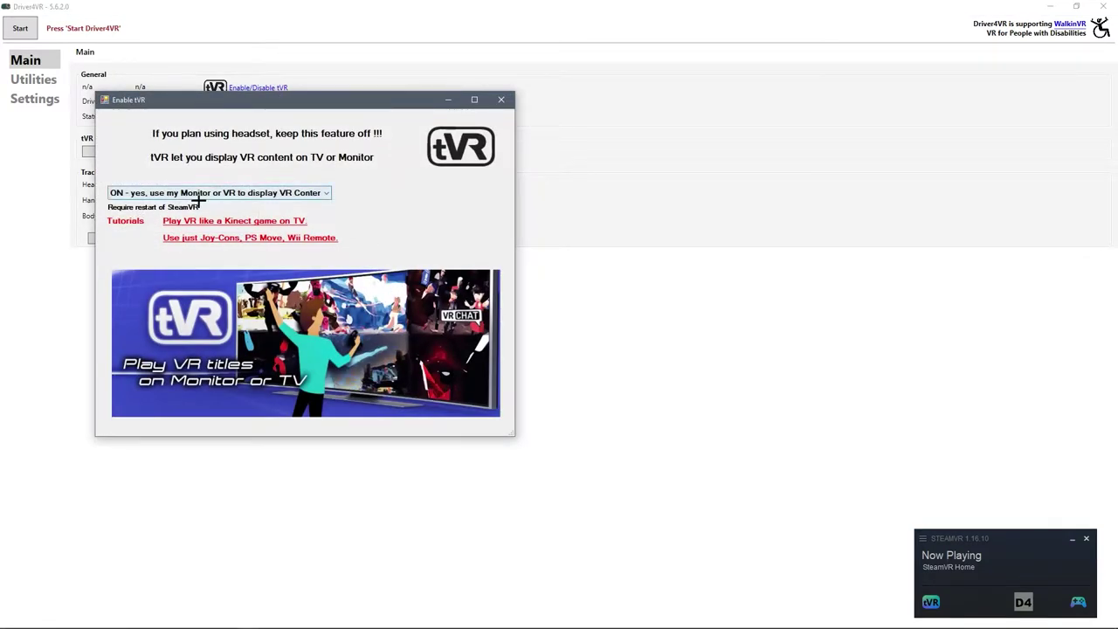
click(199, 194)
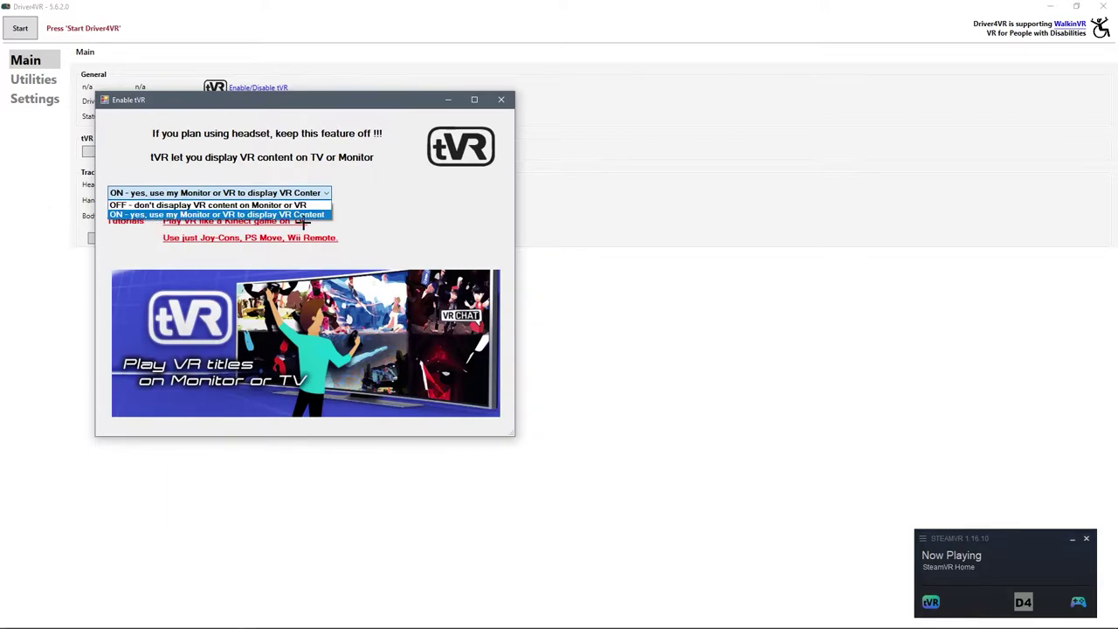
click(503, 108)
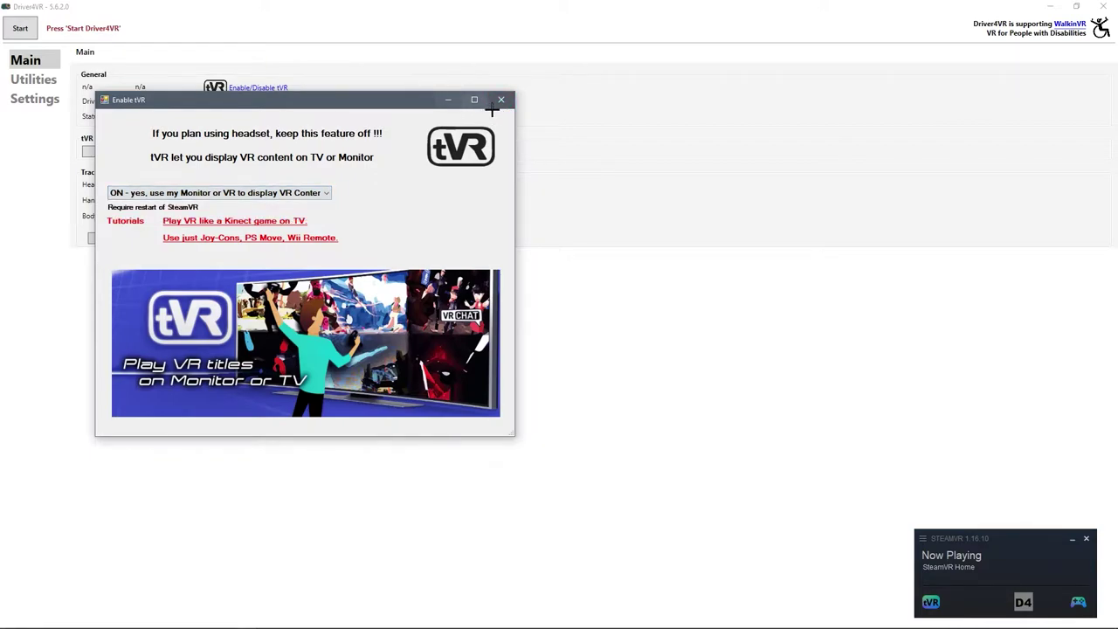
click(502, 107)
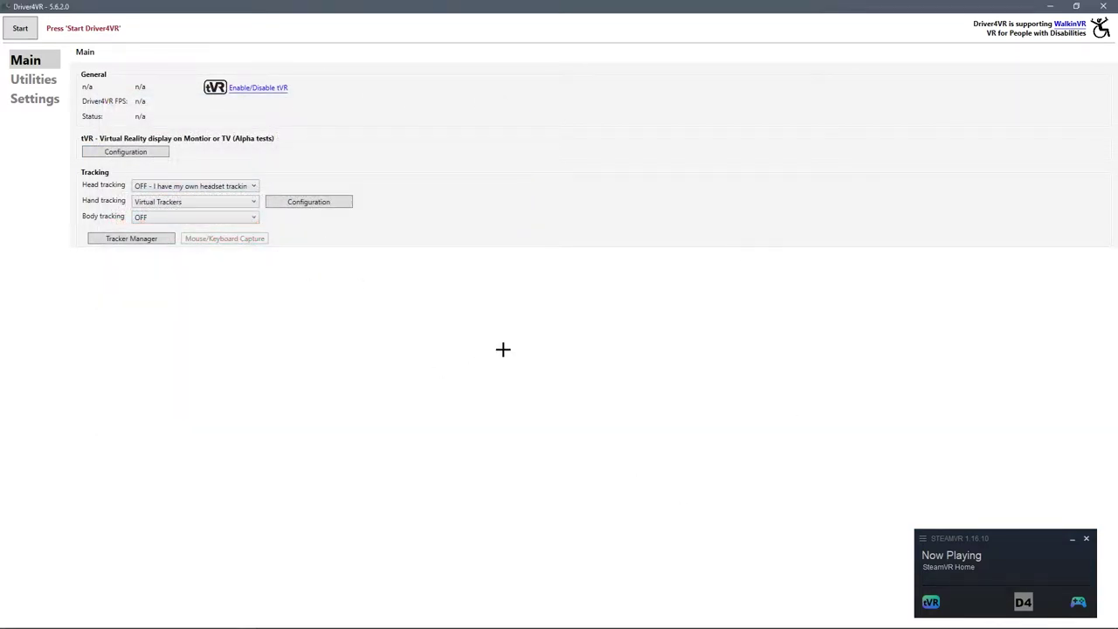
Step: Open the Controller and Tracker Manager from Driver4VR's Main page
click(43, 81)
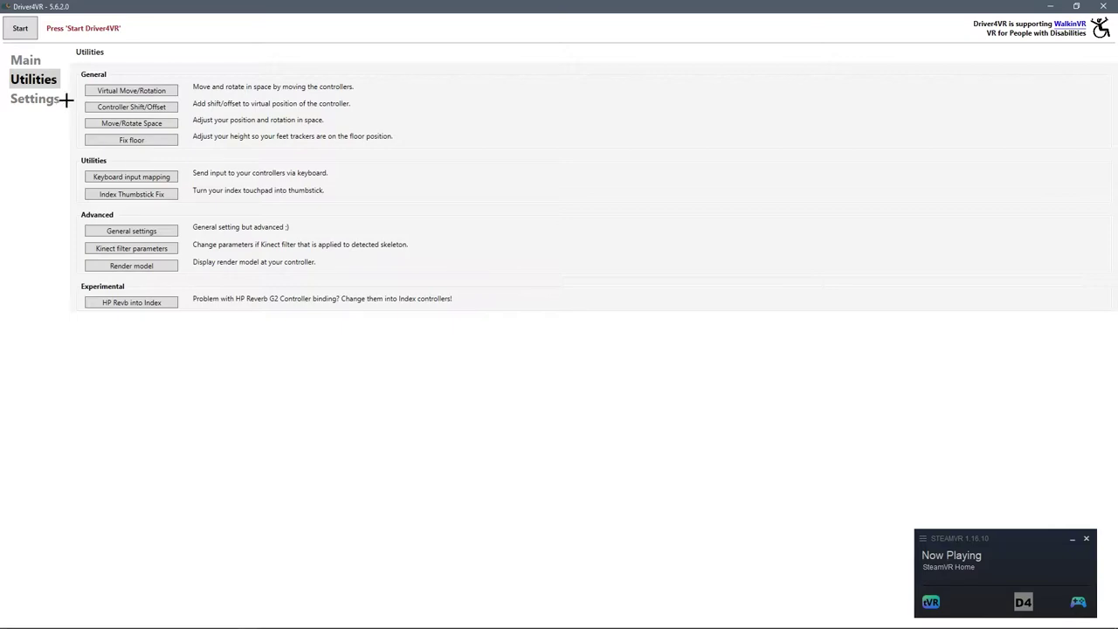
click(38, 57)
click(152, 249)
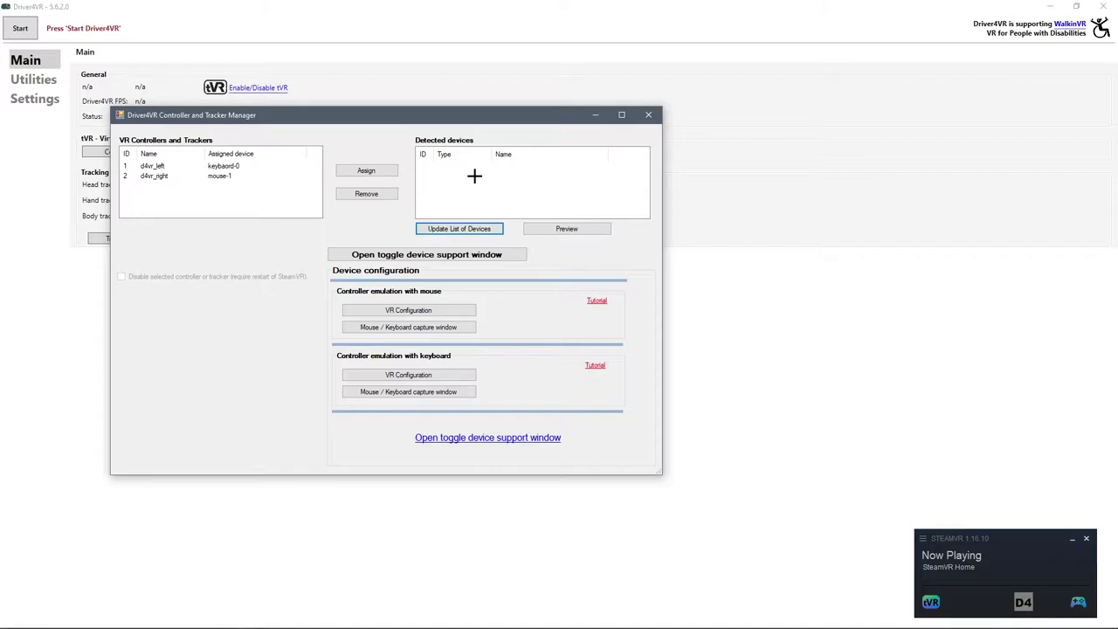
Step: Refresh the device list so the keyboard and both mice appear, then select d4vr_left
click(475, 177)
click(462, 230)
click(470, 185)
click(494, 169)
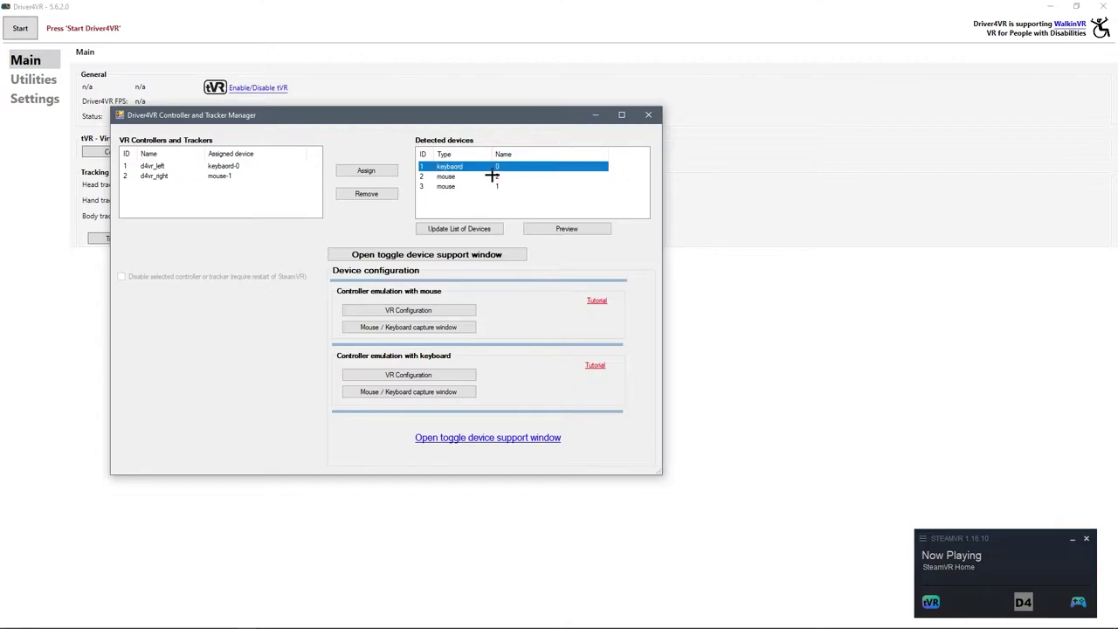
click(527, 216)
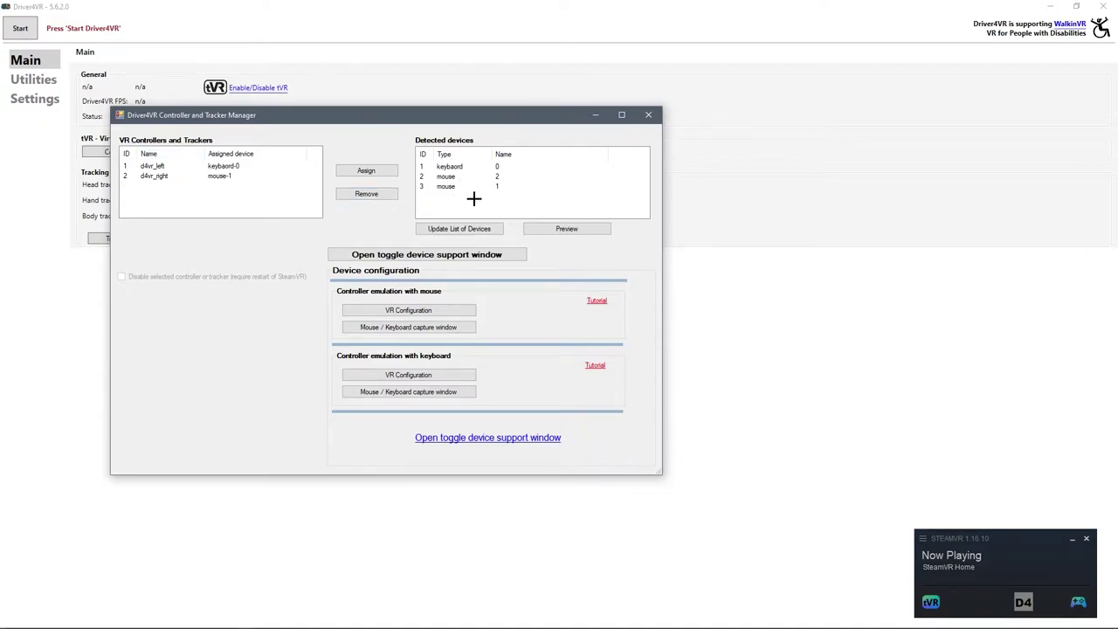
click(200, 168)
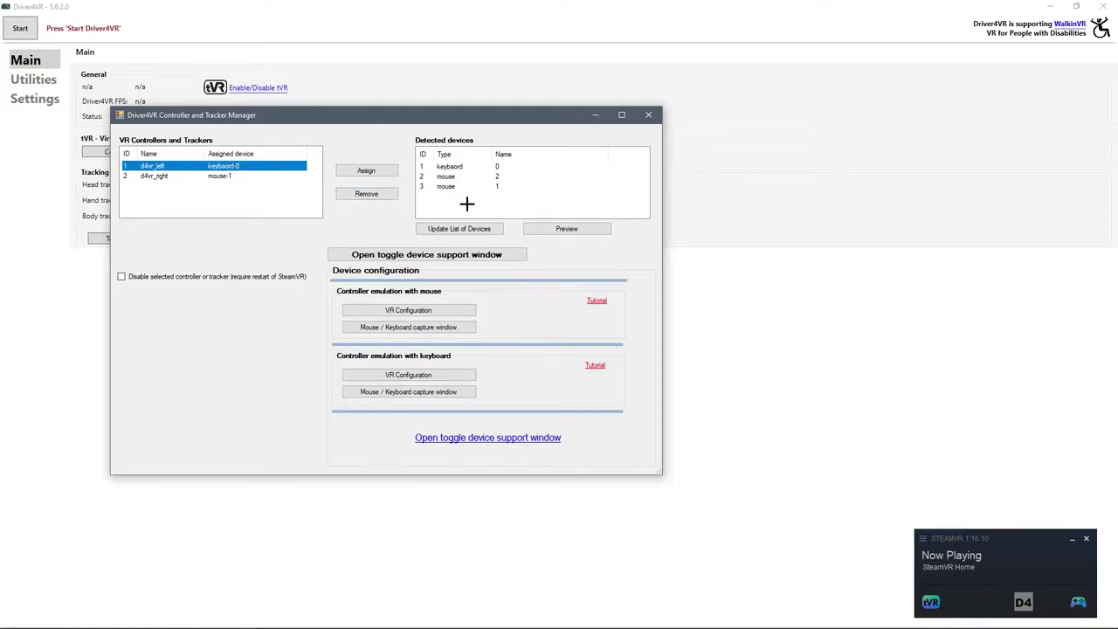
Step: Assign mouse 1 to d4vr_left and mouse 2 to d4vr_right, close the manager, and start Driver4VR
click(467, 189)
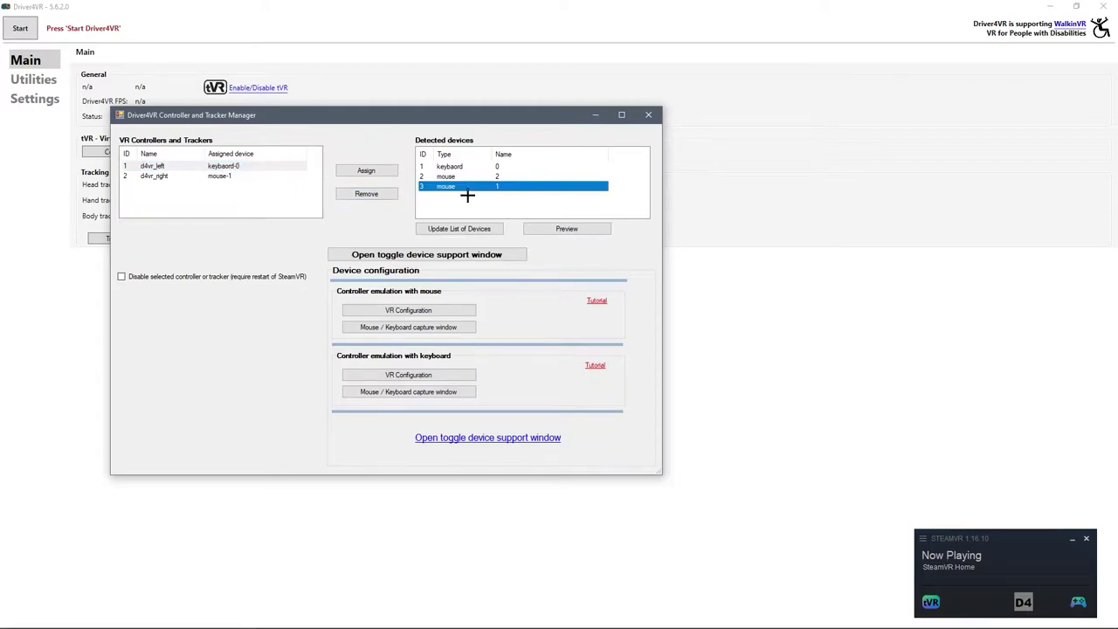
click(381, 174)
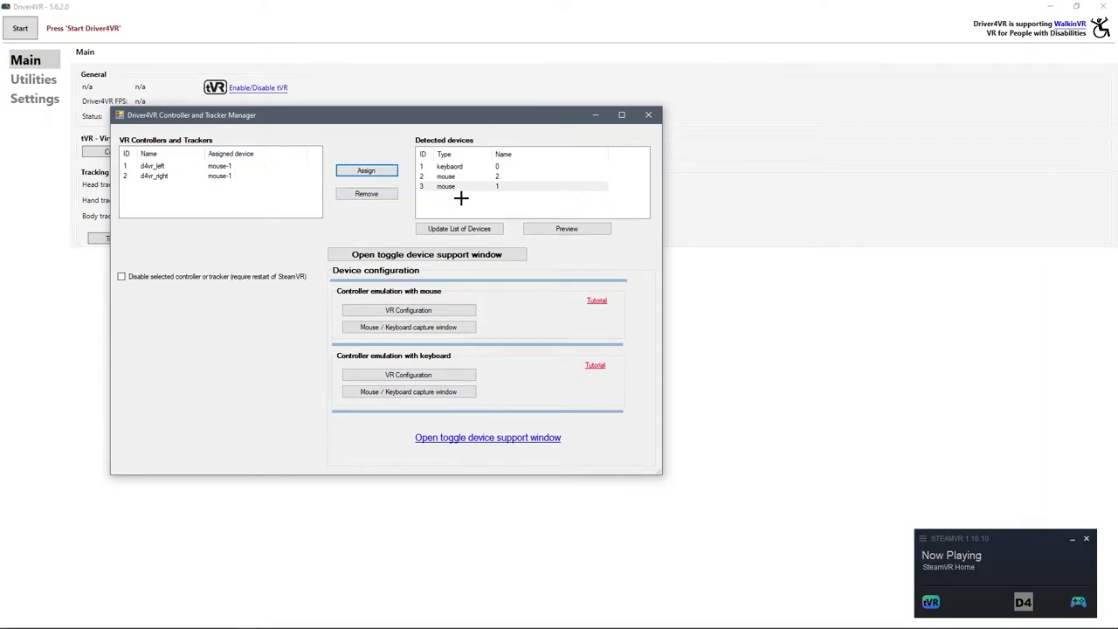
click(255, 181)
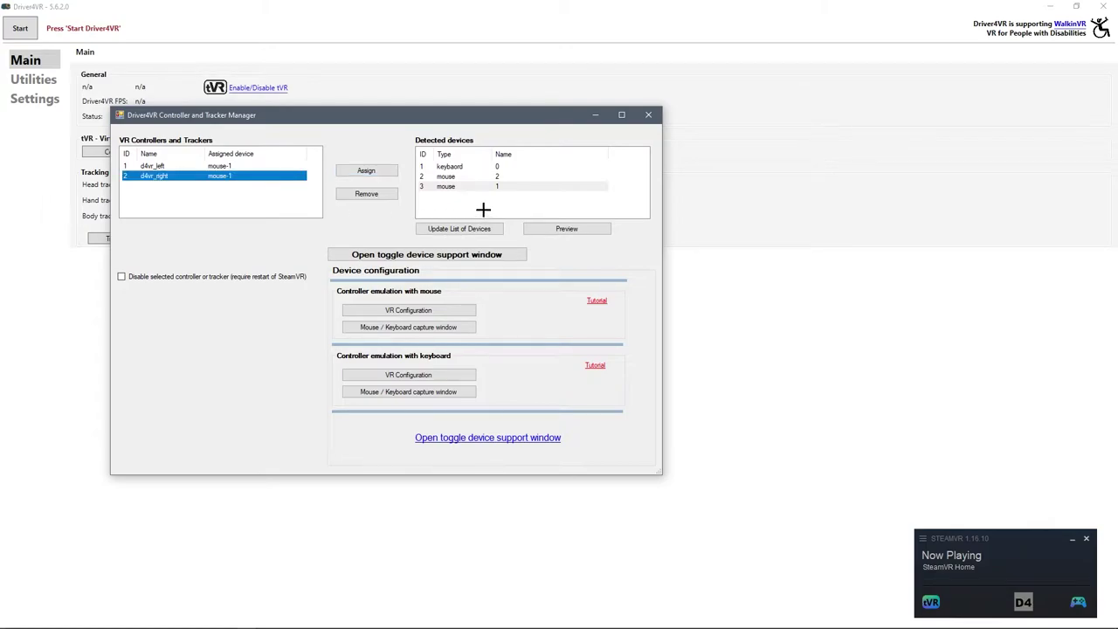
click(469, 183)
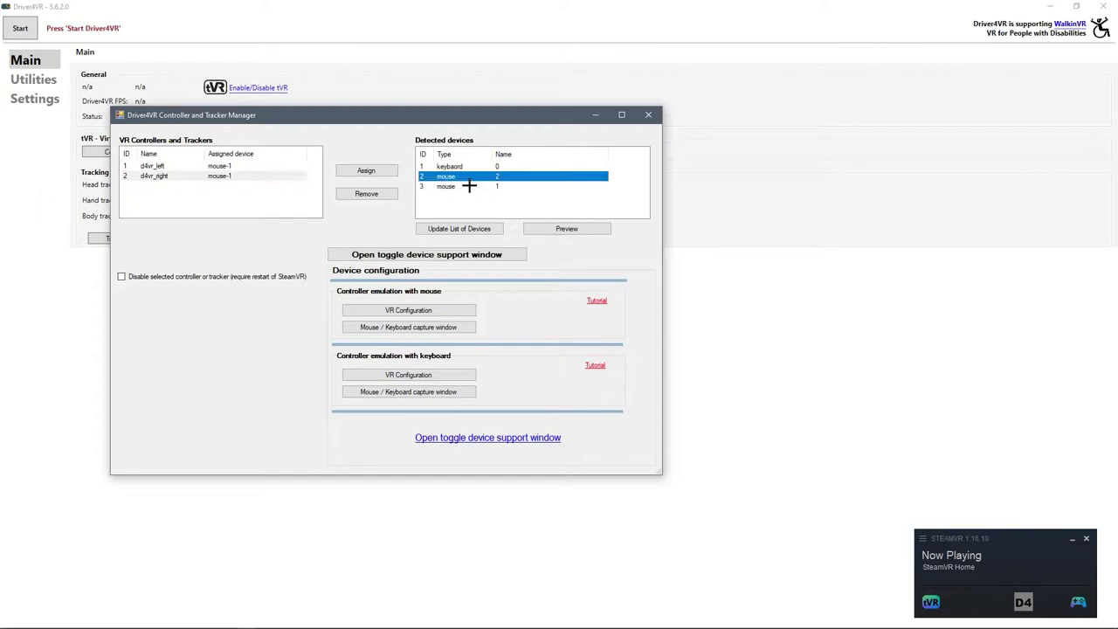
click(480, 233)
click(382, 172)
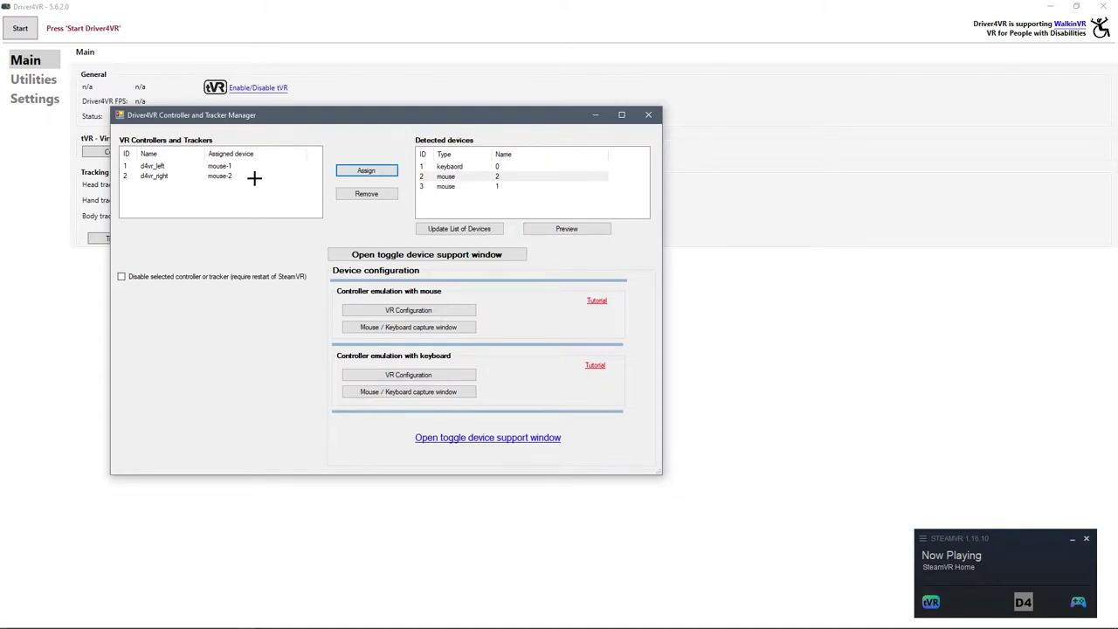
key(alt+F4)
click(20, 28)
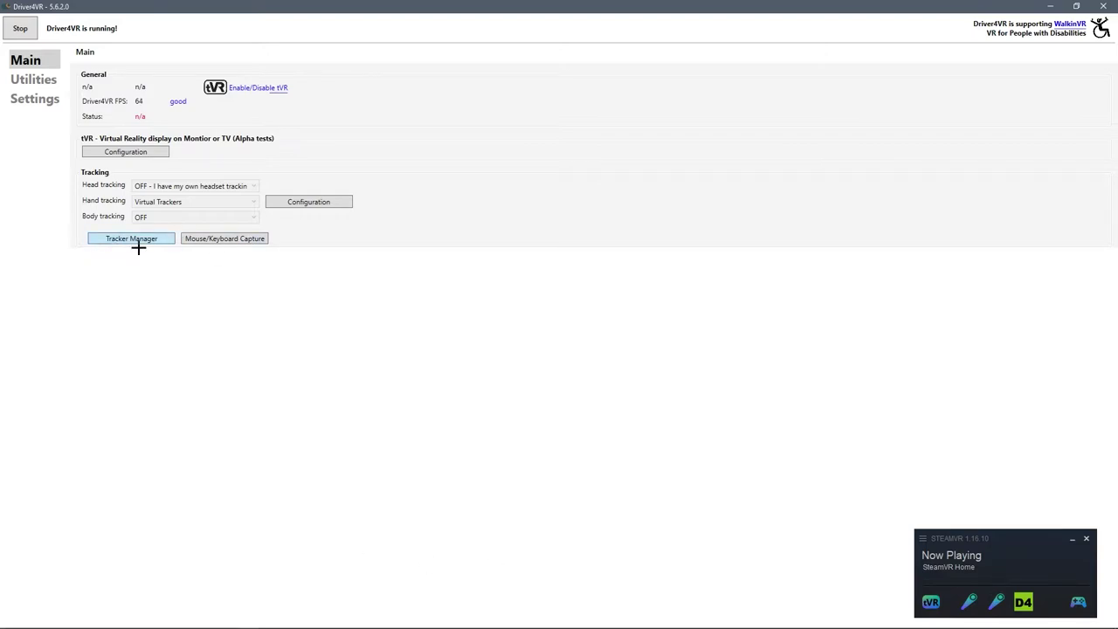
click(138, 244)
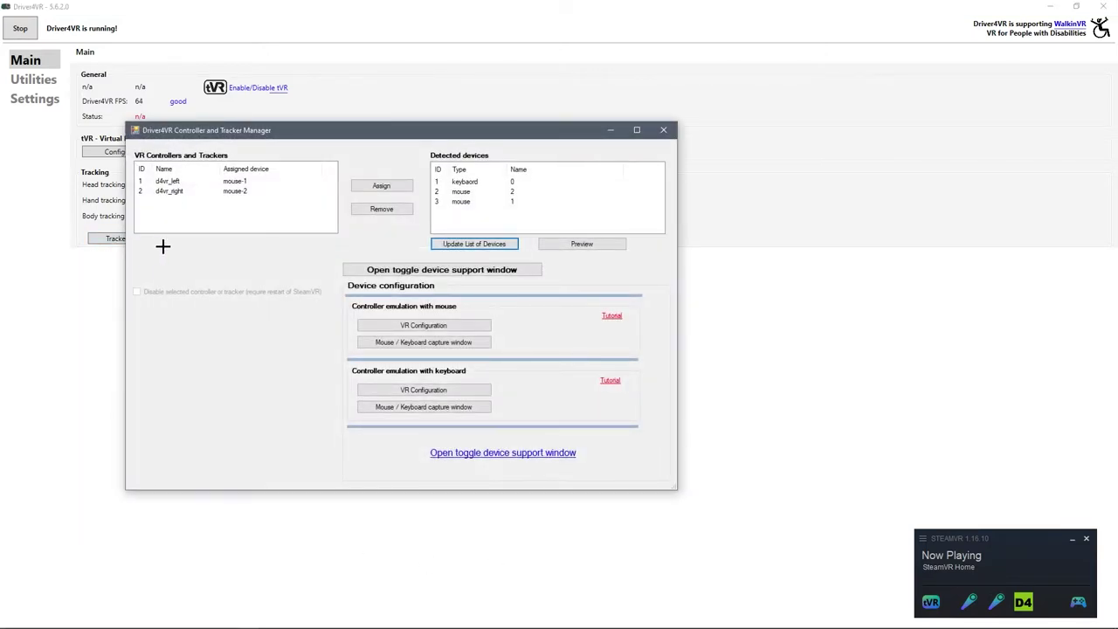
click(493, 193)
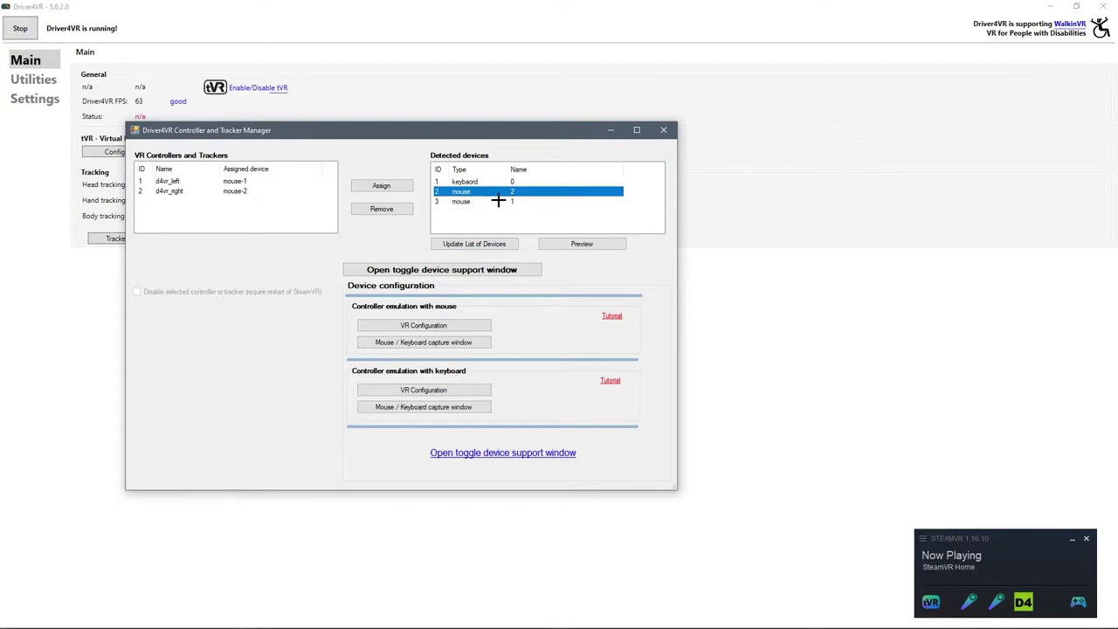
click(582, 244)
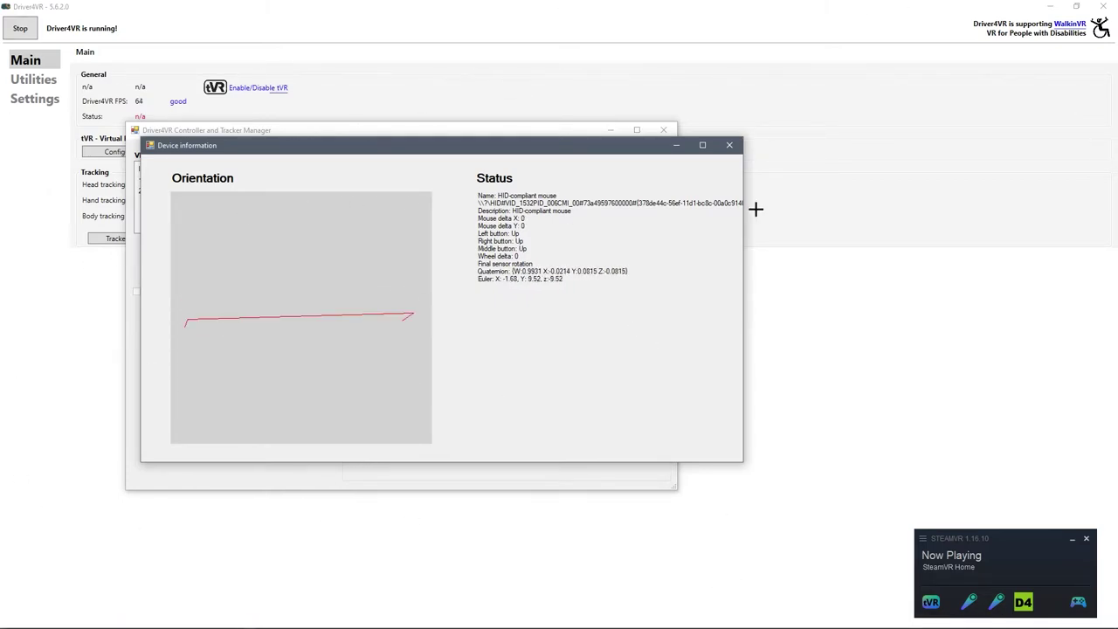
click(731, 145)
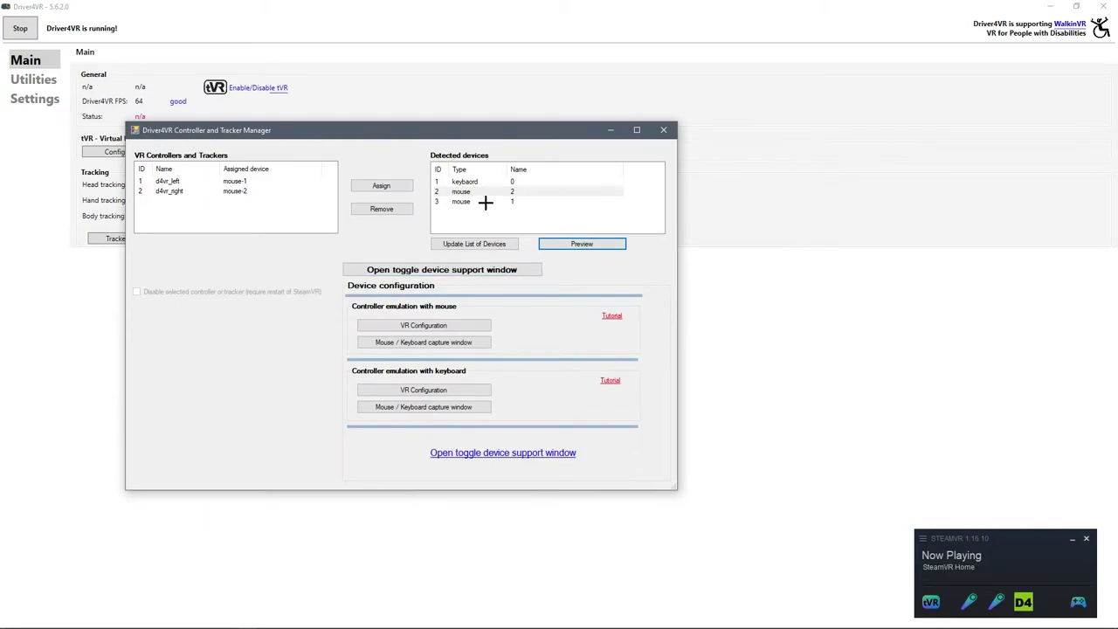
click(488, 206)
click(603, 244)
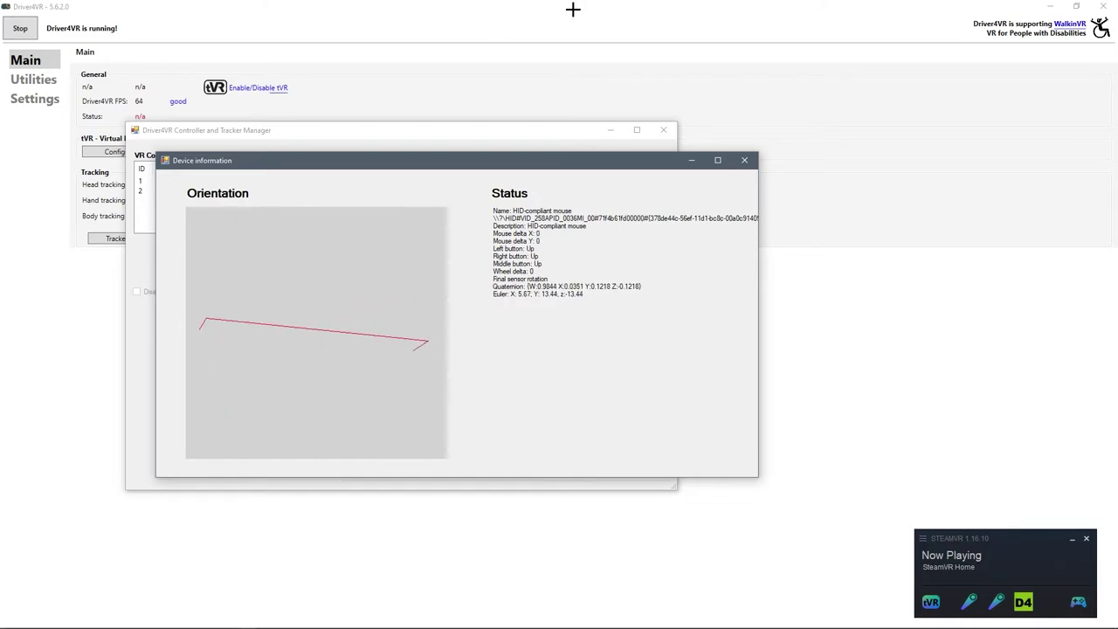
click(744, 160)
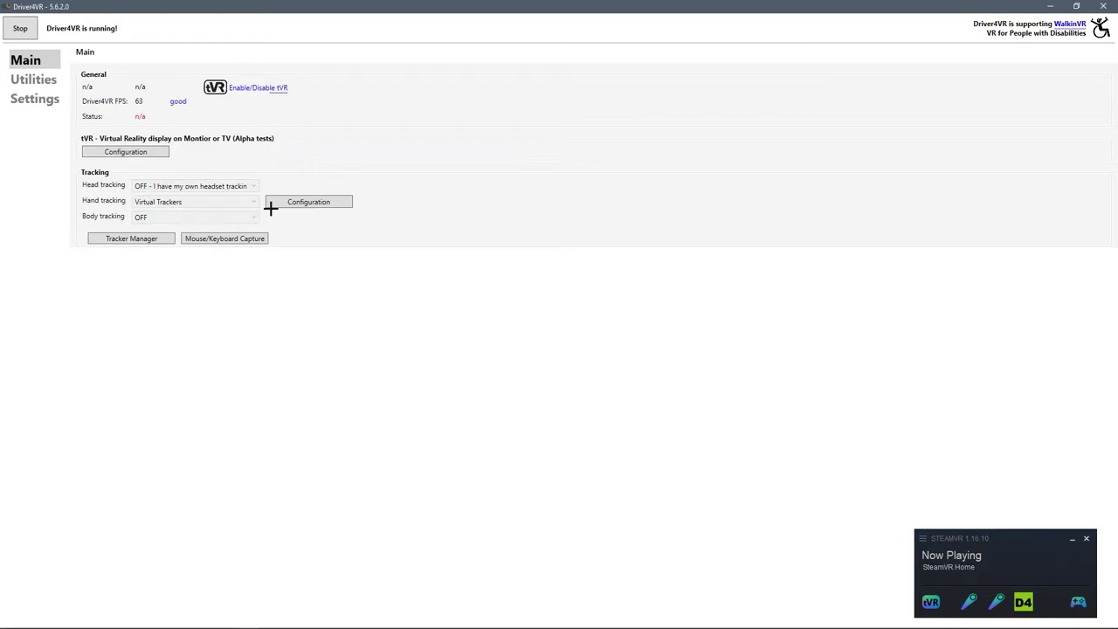
click(35, 83)
click(39, 104)
click(40, 73)
click(333, 203)
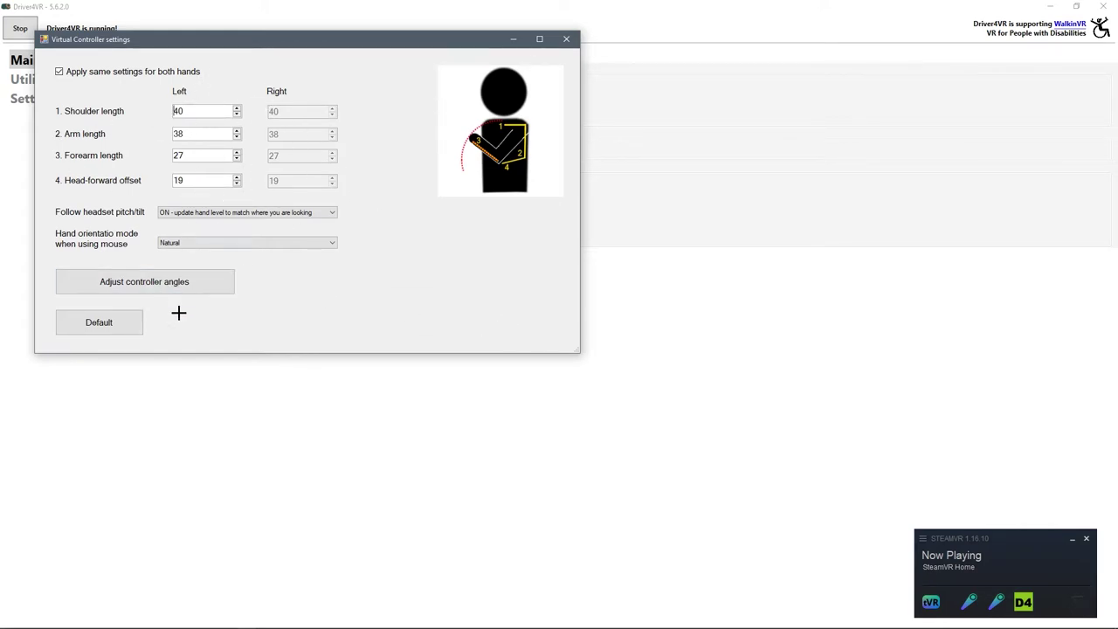
click(566, 39)
click(131, 153)
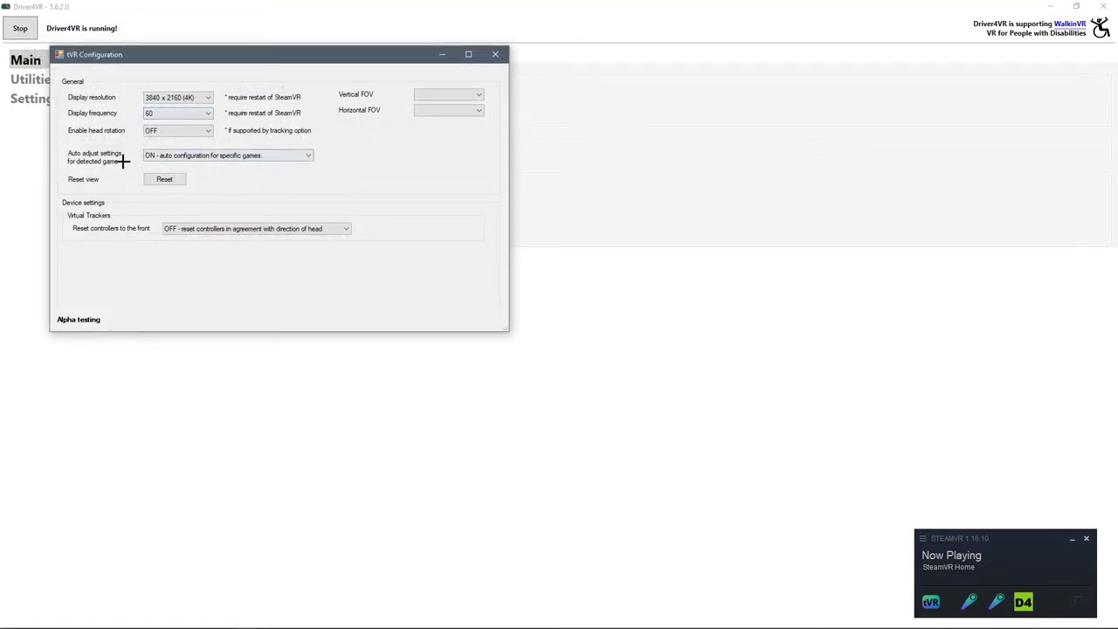
click(197, 98)
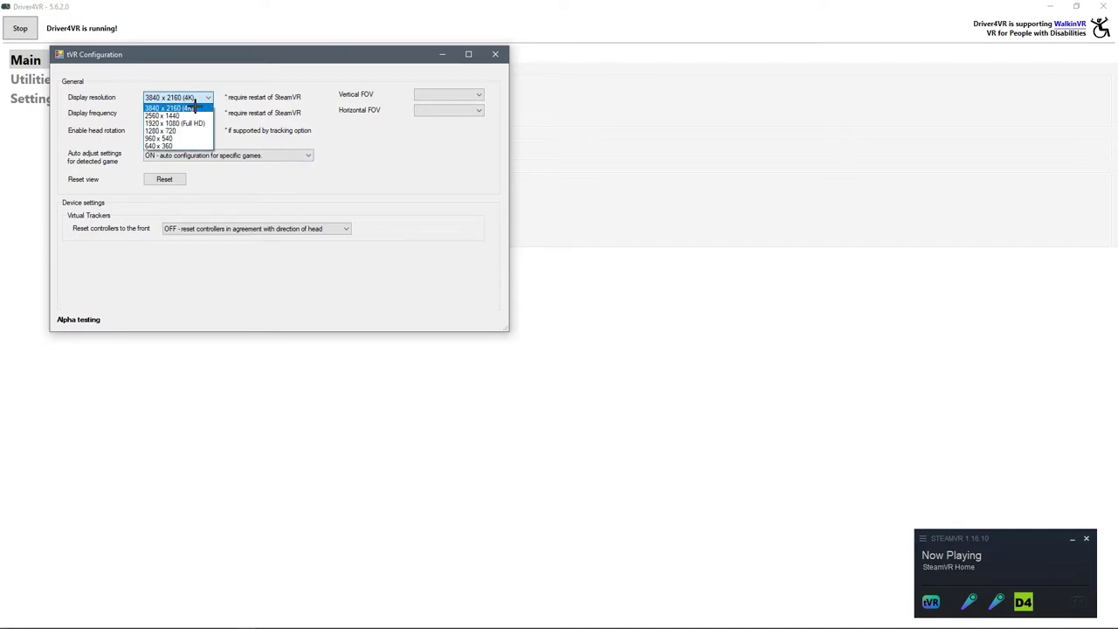
click(199, 108)
click(184, 113)
click(183, 121)
click(209, 131)
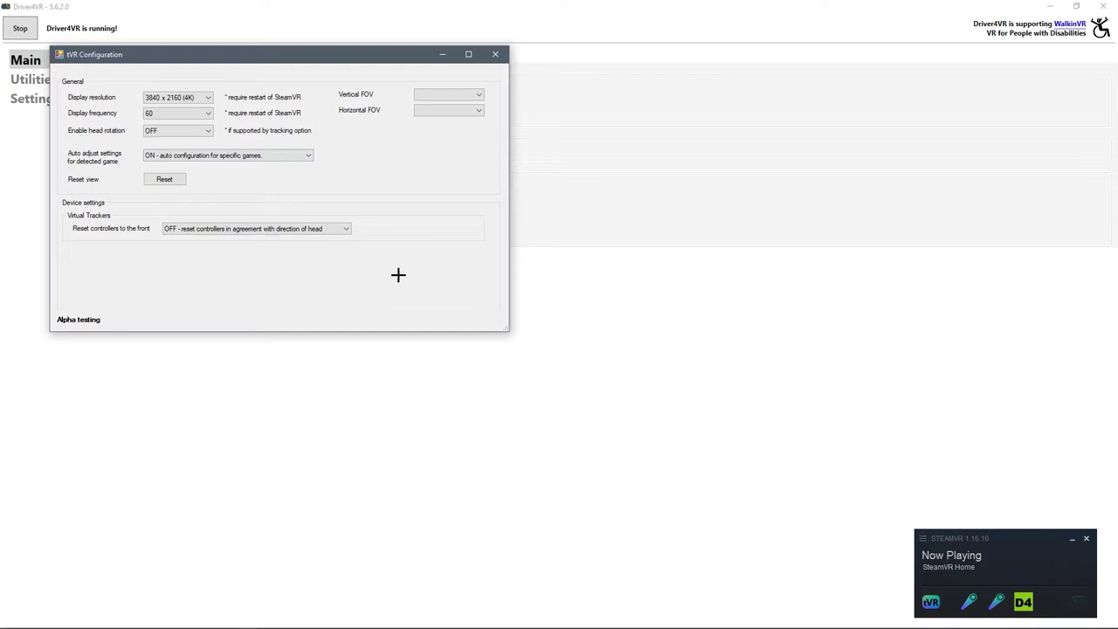
click(495, 54)
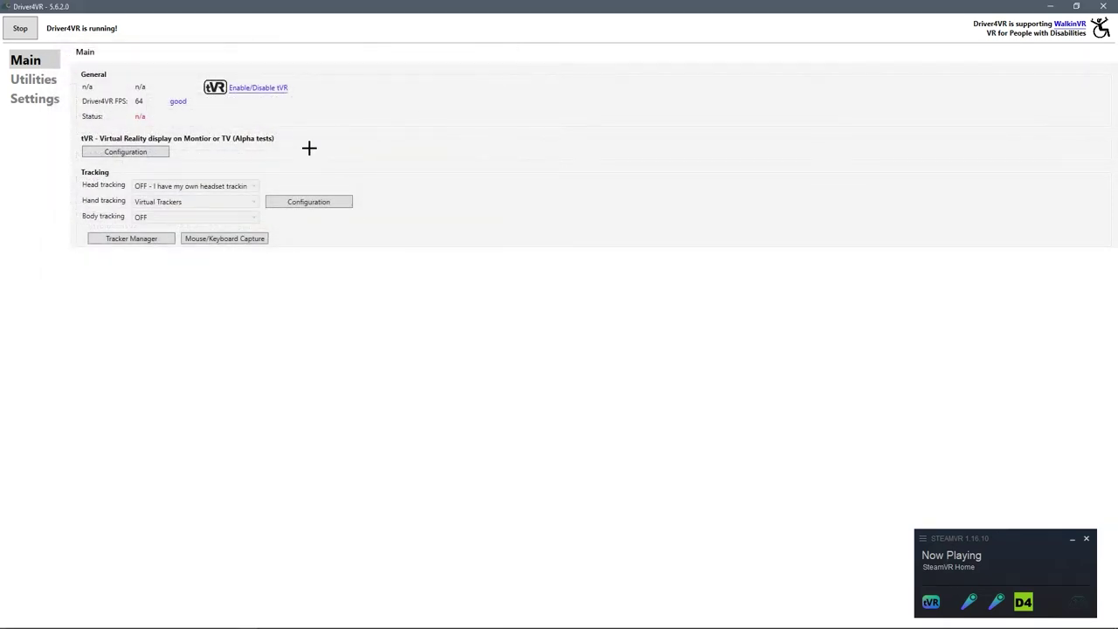
click(43, 85)
click(54, 107)
click(52, 62)
Step: Minimize Driver4VR and run Beat Saber.exe from Desktop > Beat Saber > Beat.Saber.v1.13.0.ALL.DLCs > Beat Saber
click(1050, 7)
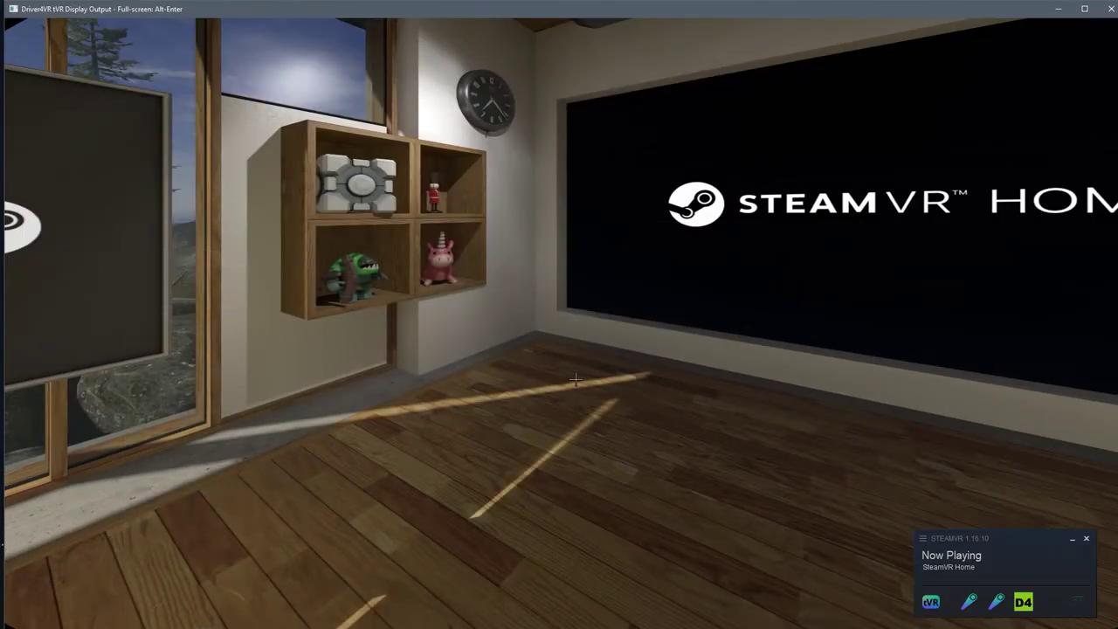
key(super)
key(super)
key(super+e)
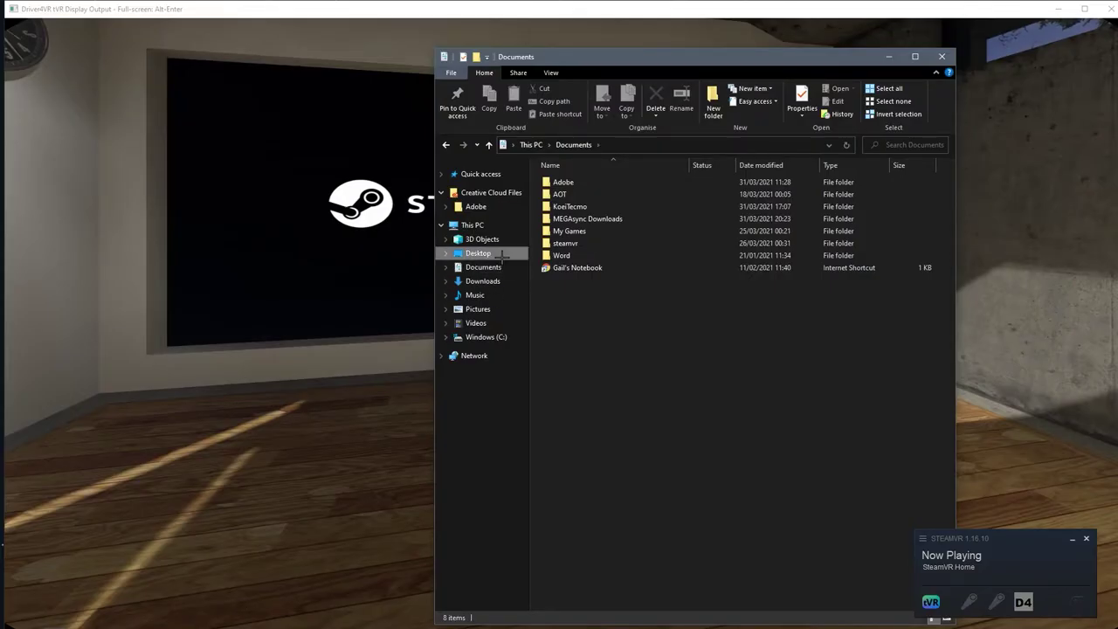
click(502, 254)
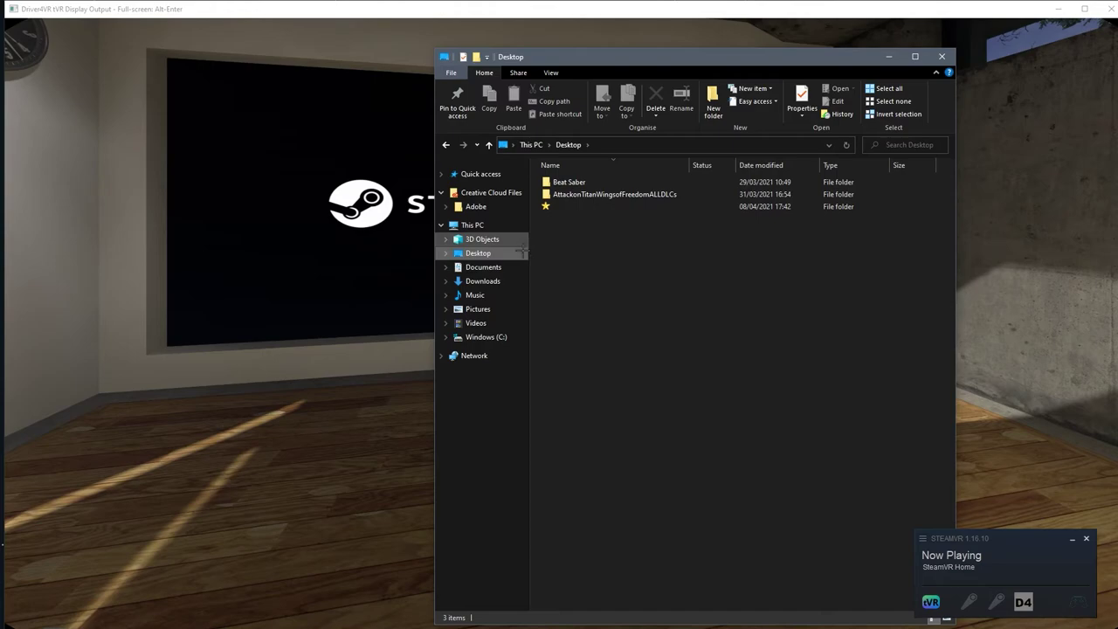
double_click(569, 182)
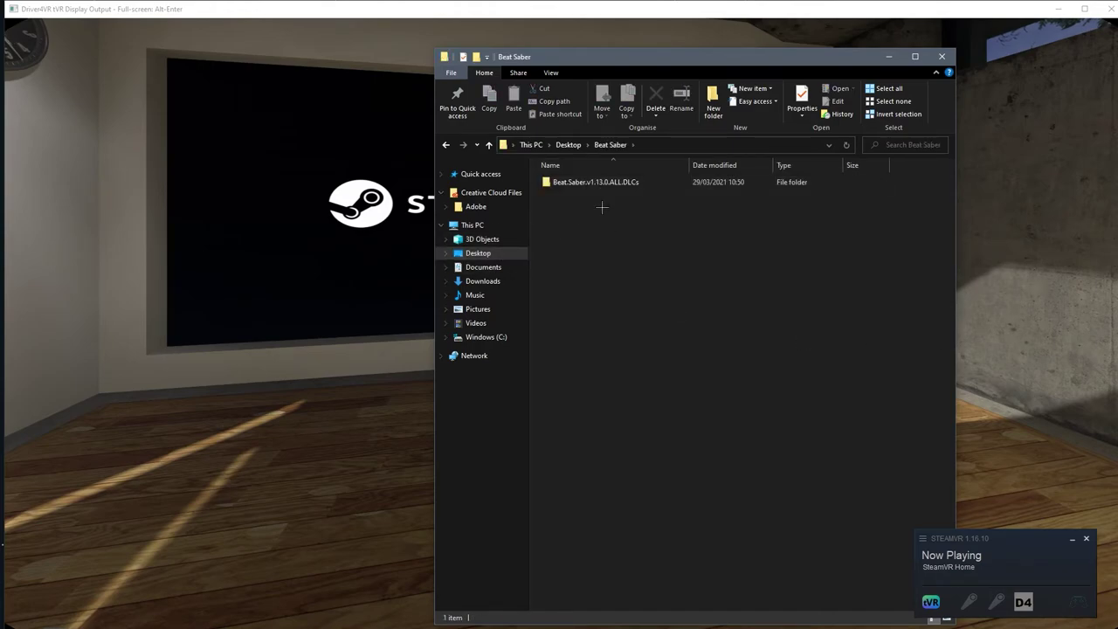
double_click(593, 183)
double_click(581, 195)
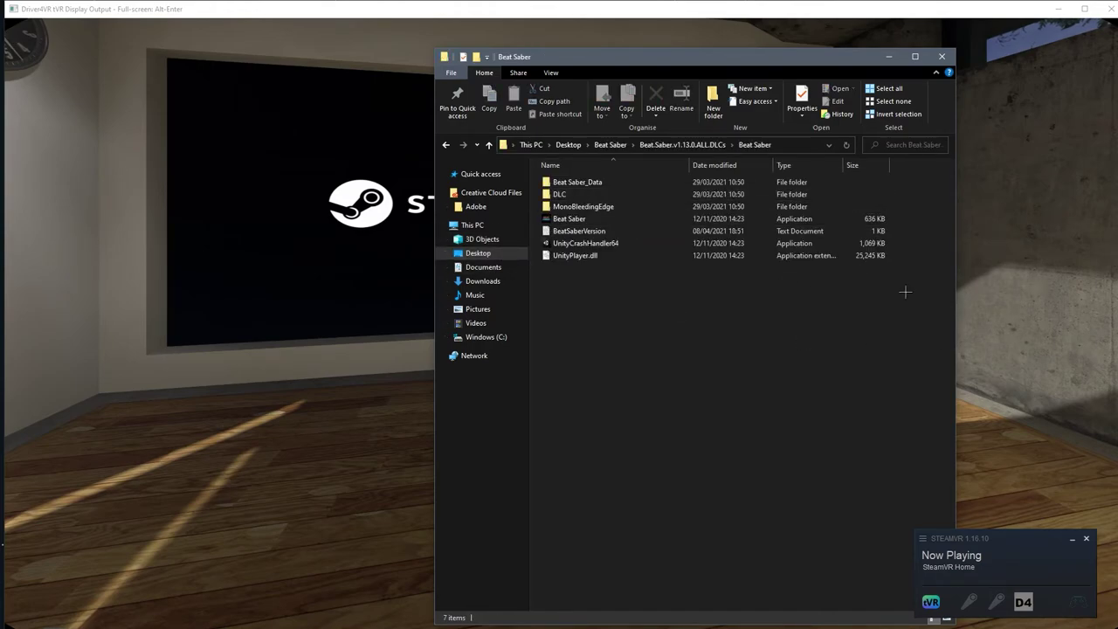
double_click(587, 219)
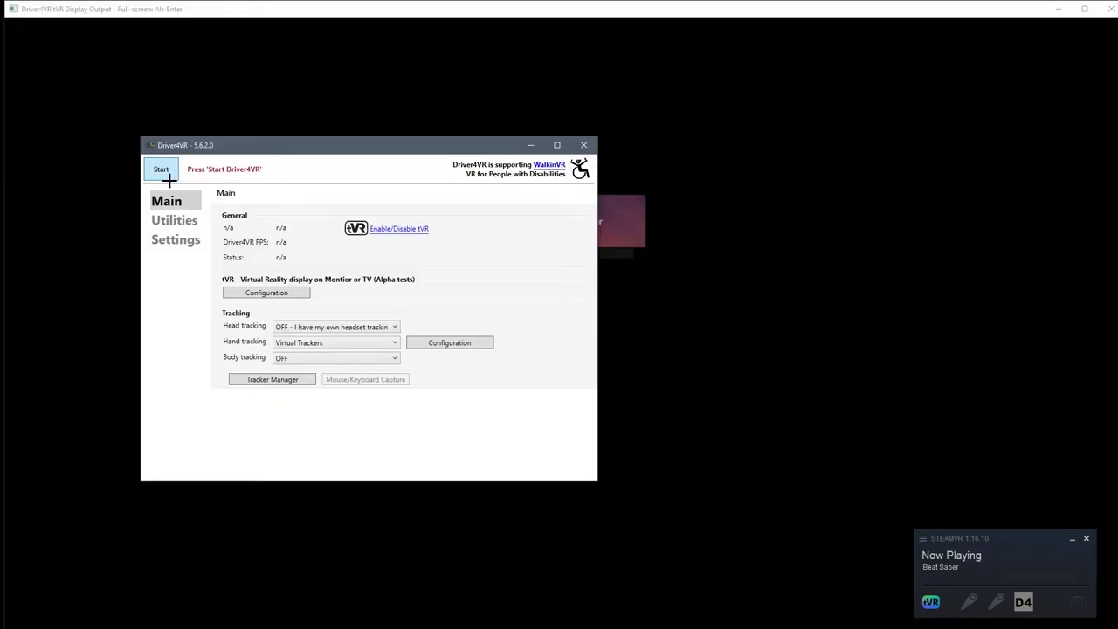
Step: Restart the Driver4VR driver, bring the tVR output forward, and allow Beat Saber through the firewall
click(166, 175)
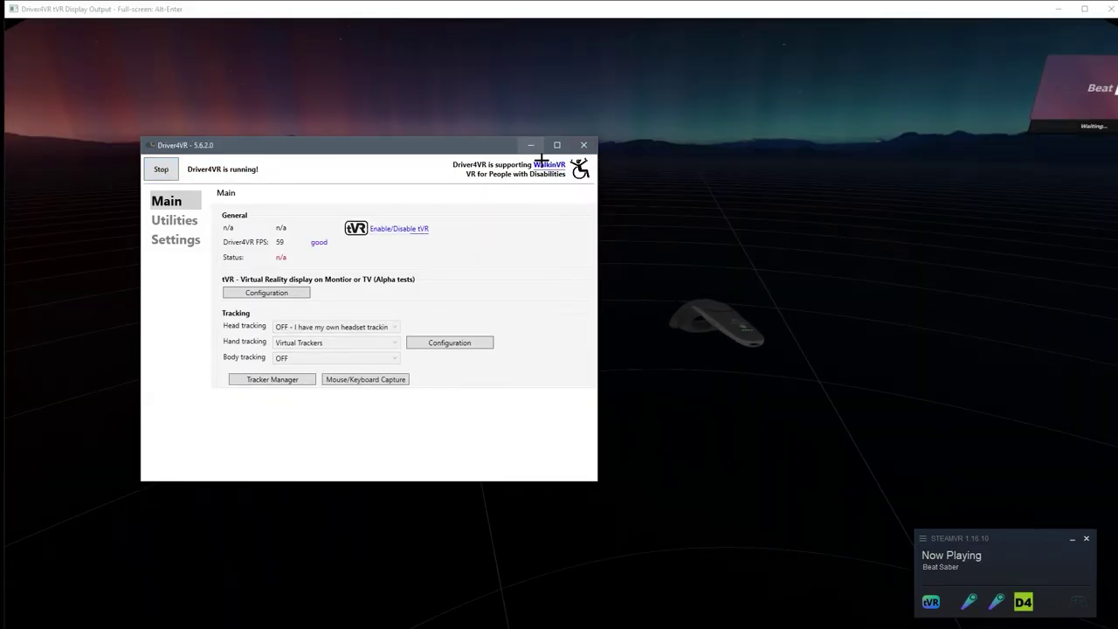
click(644, 145)
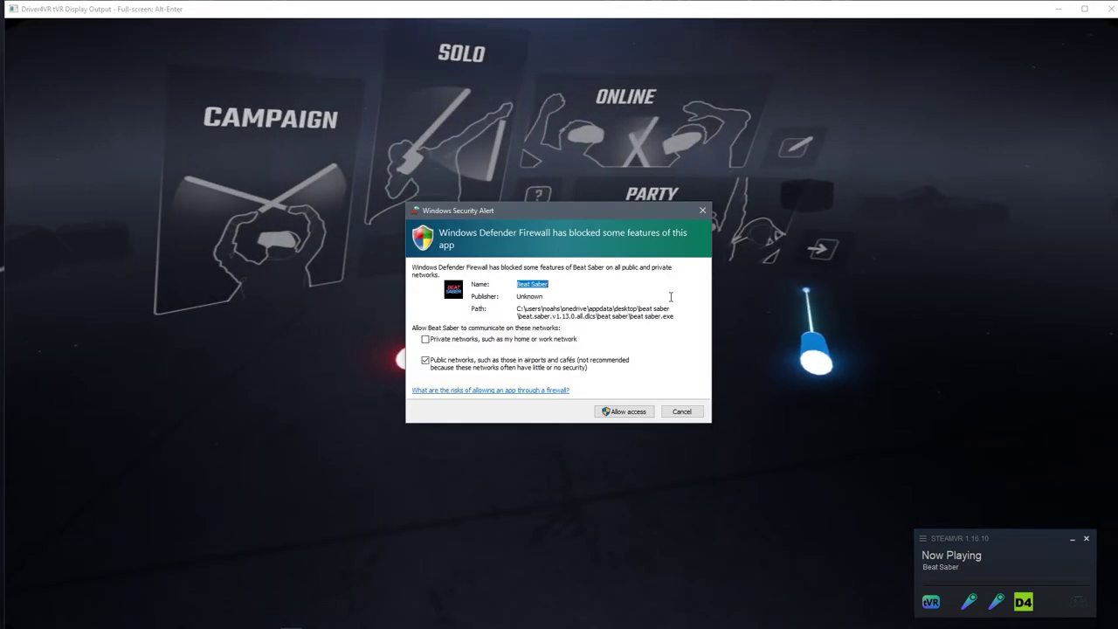
click(624, 415)
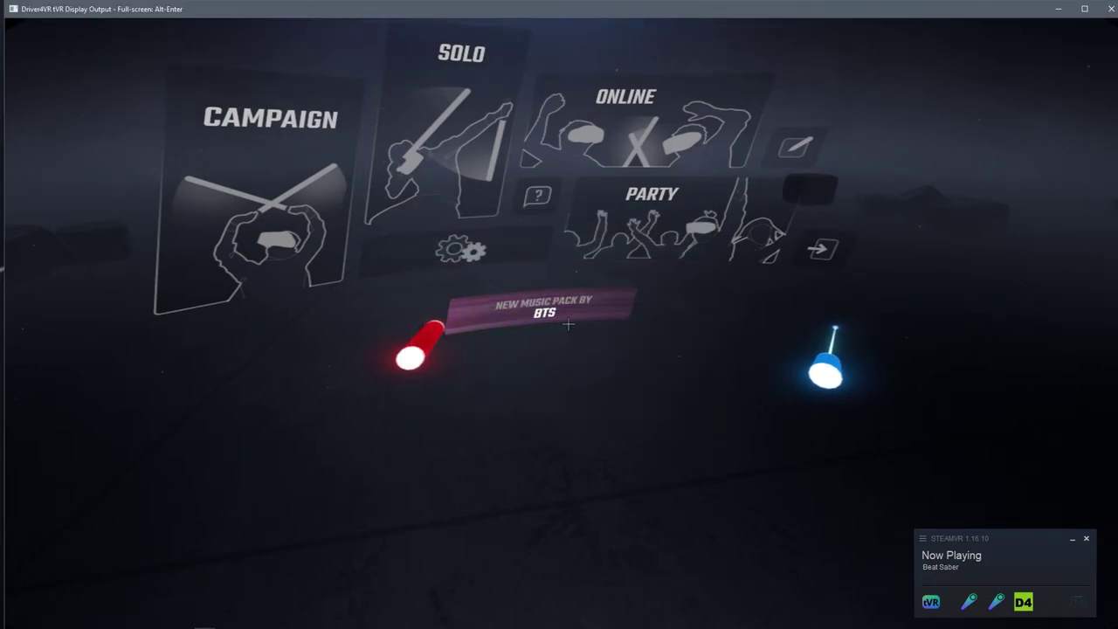
Step: Go full-screen and play $100 Bills from Original Soundtrack Vol. 1 on Easy in Solo
key(alt+Return)
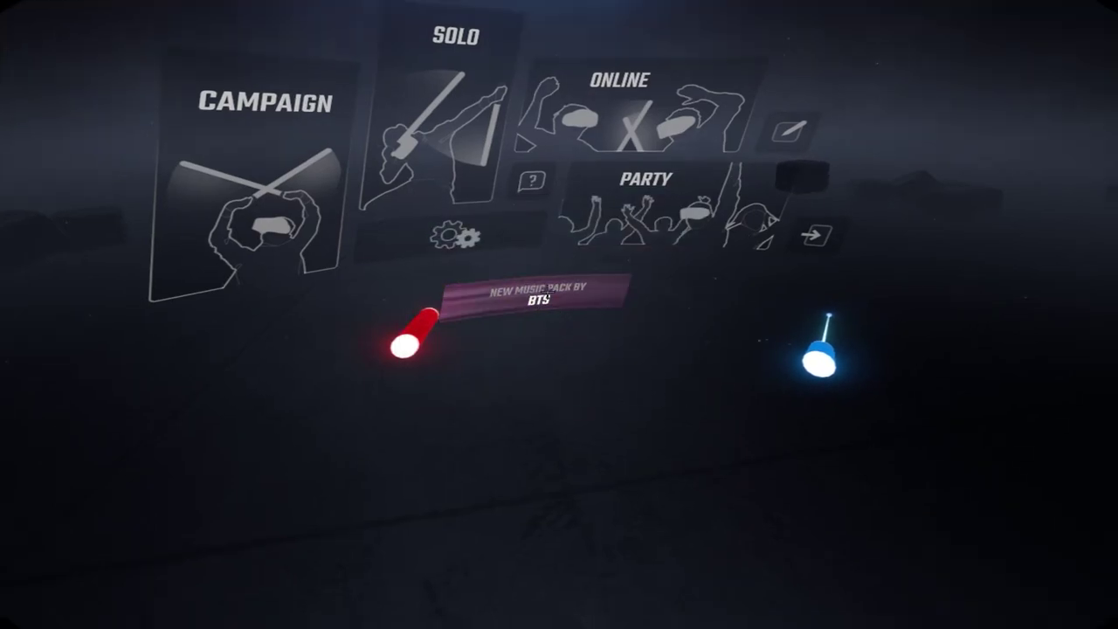
click(196, 126)
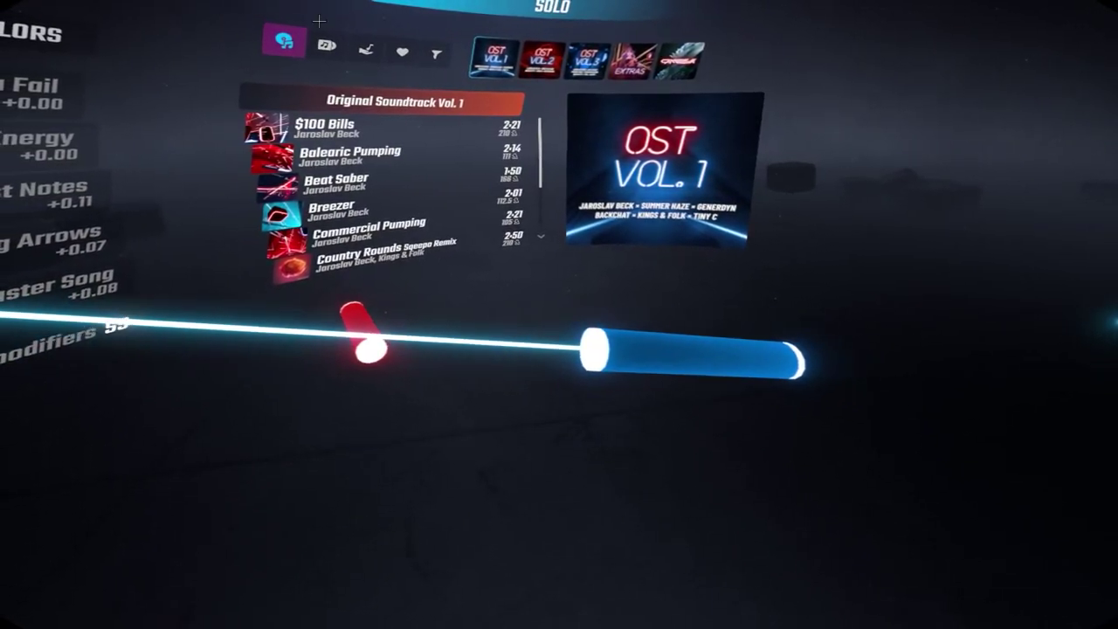
click(406, 129)
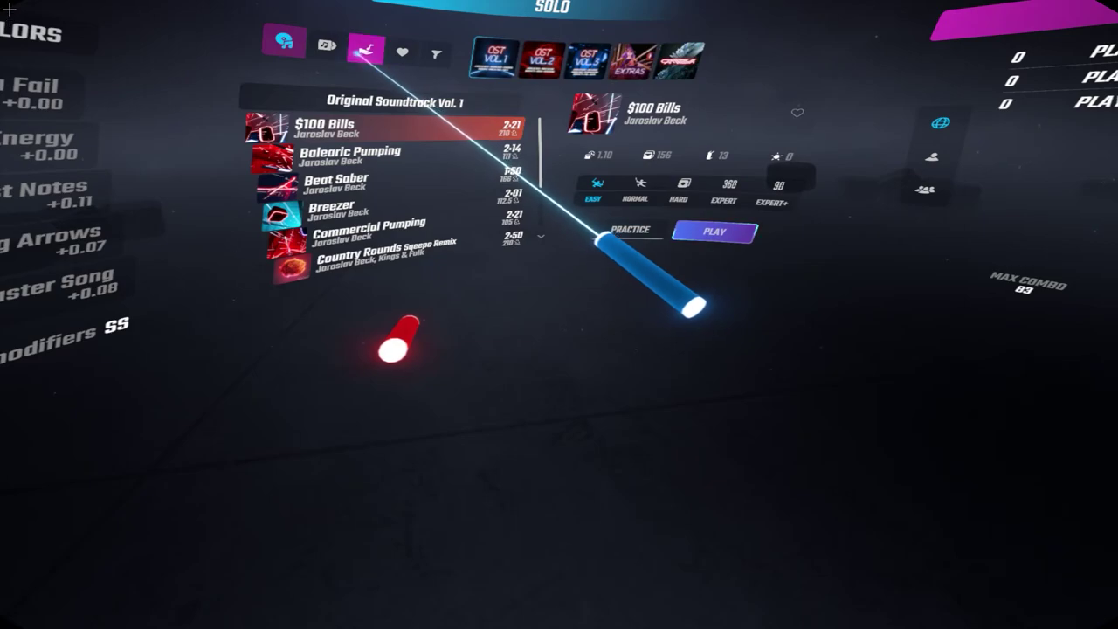
click(328, 44)
click(285, 39)
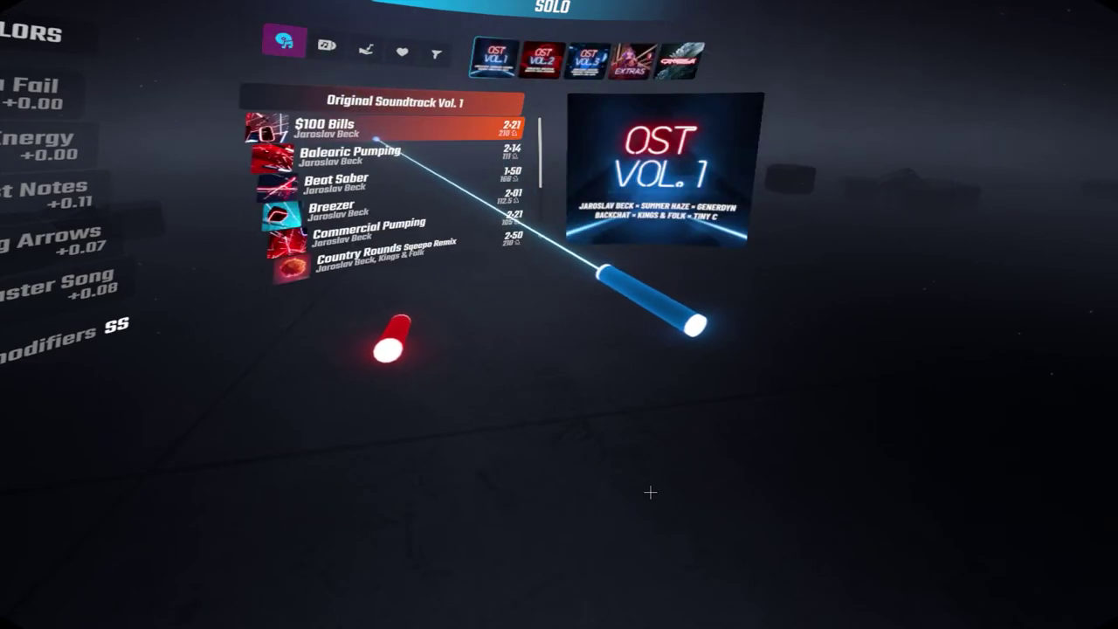
click(373, 127)
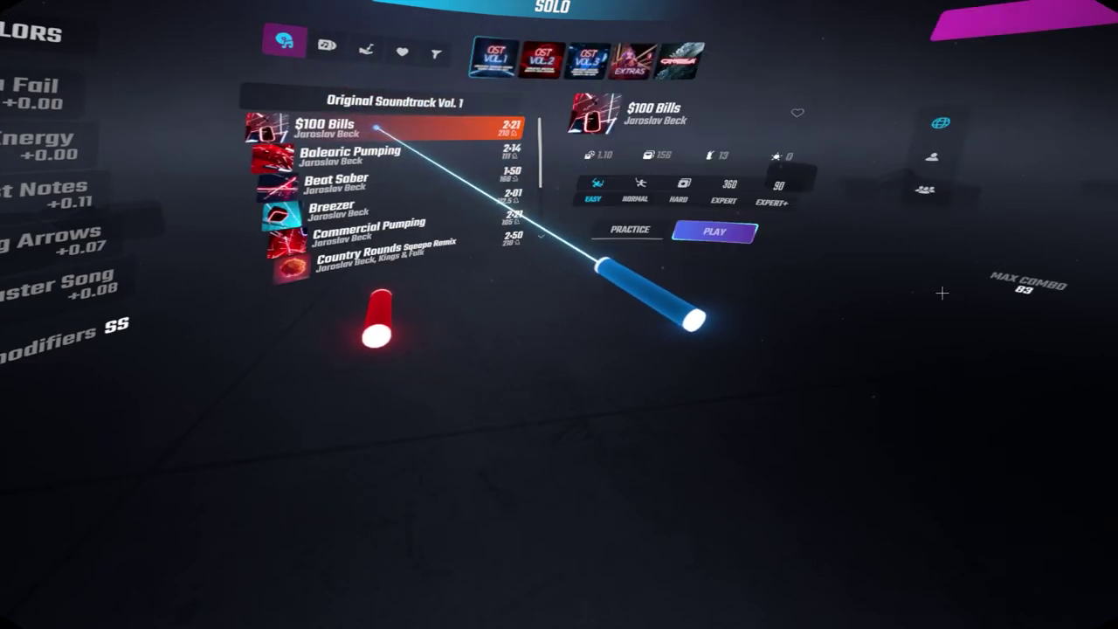
click(703, 231)
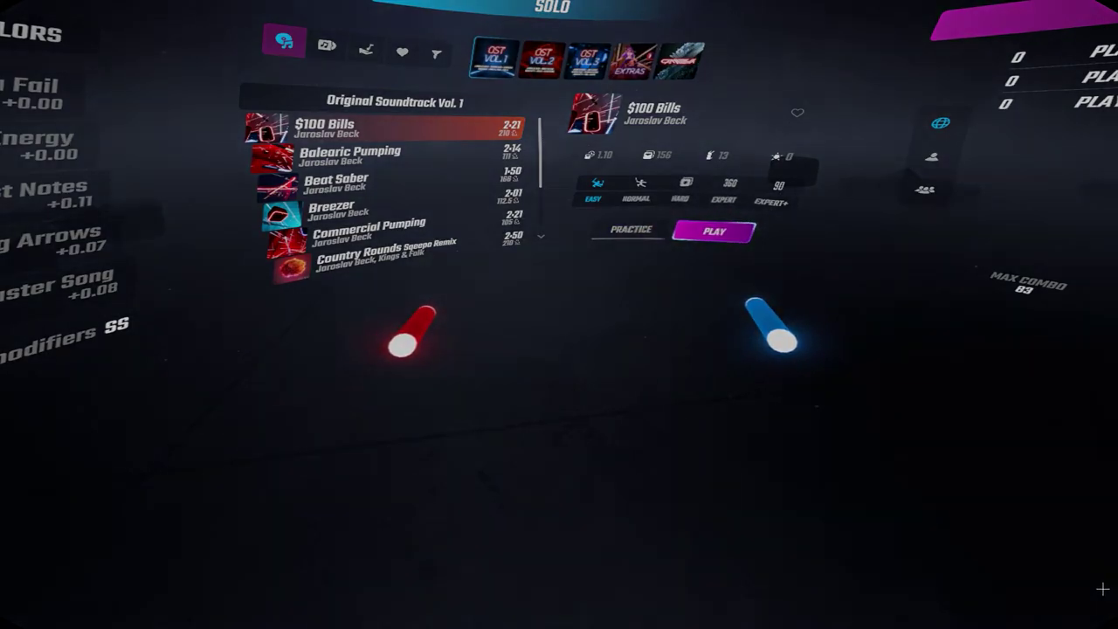